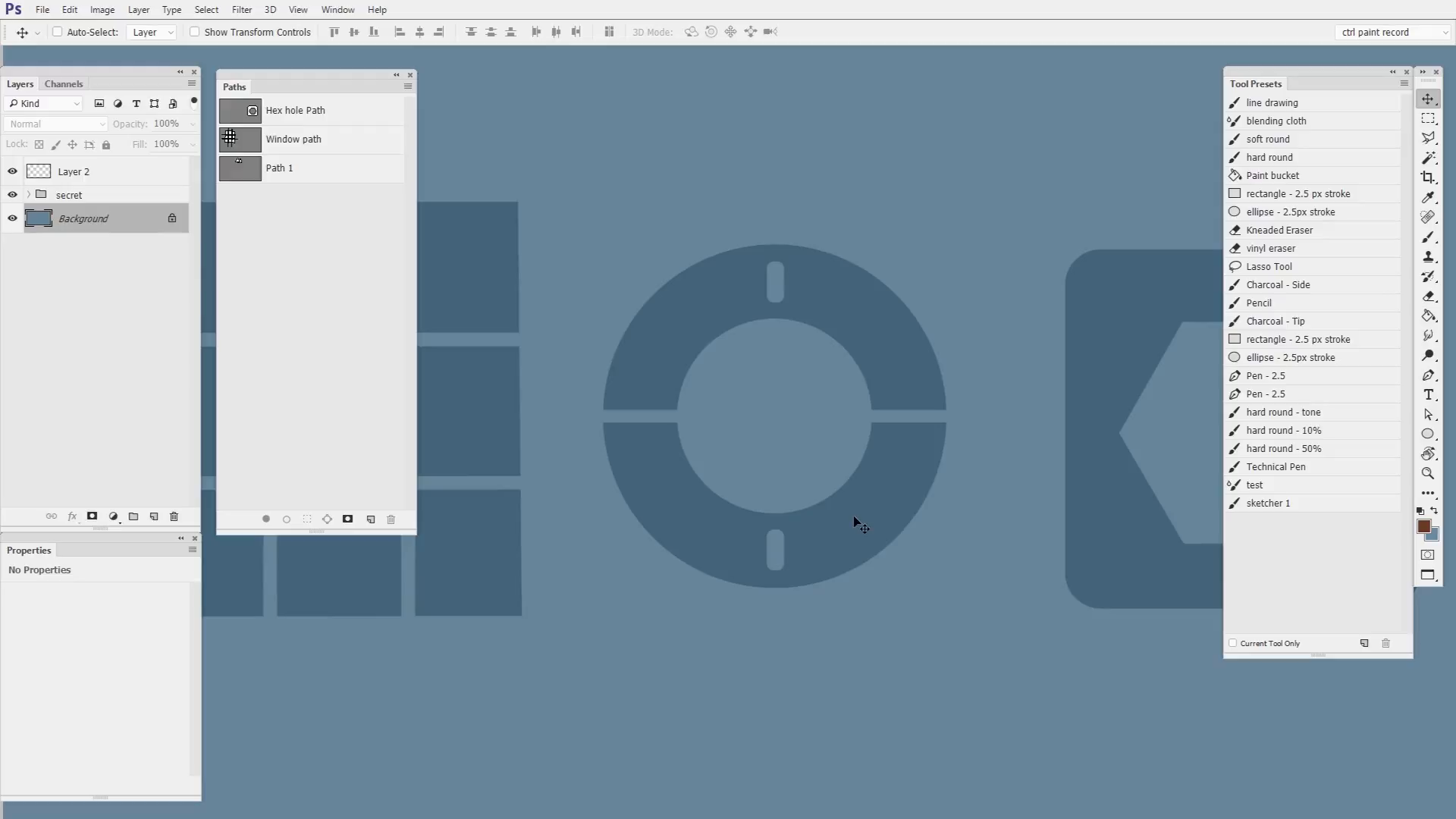
Step: Draw a brown shape-layer rectangle of about 688 by 783 px covering the whole nine-pane window grid
{"action": "left_click_drag", "start_coordinate": [676, 439], "coordinate": [905, 421]}
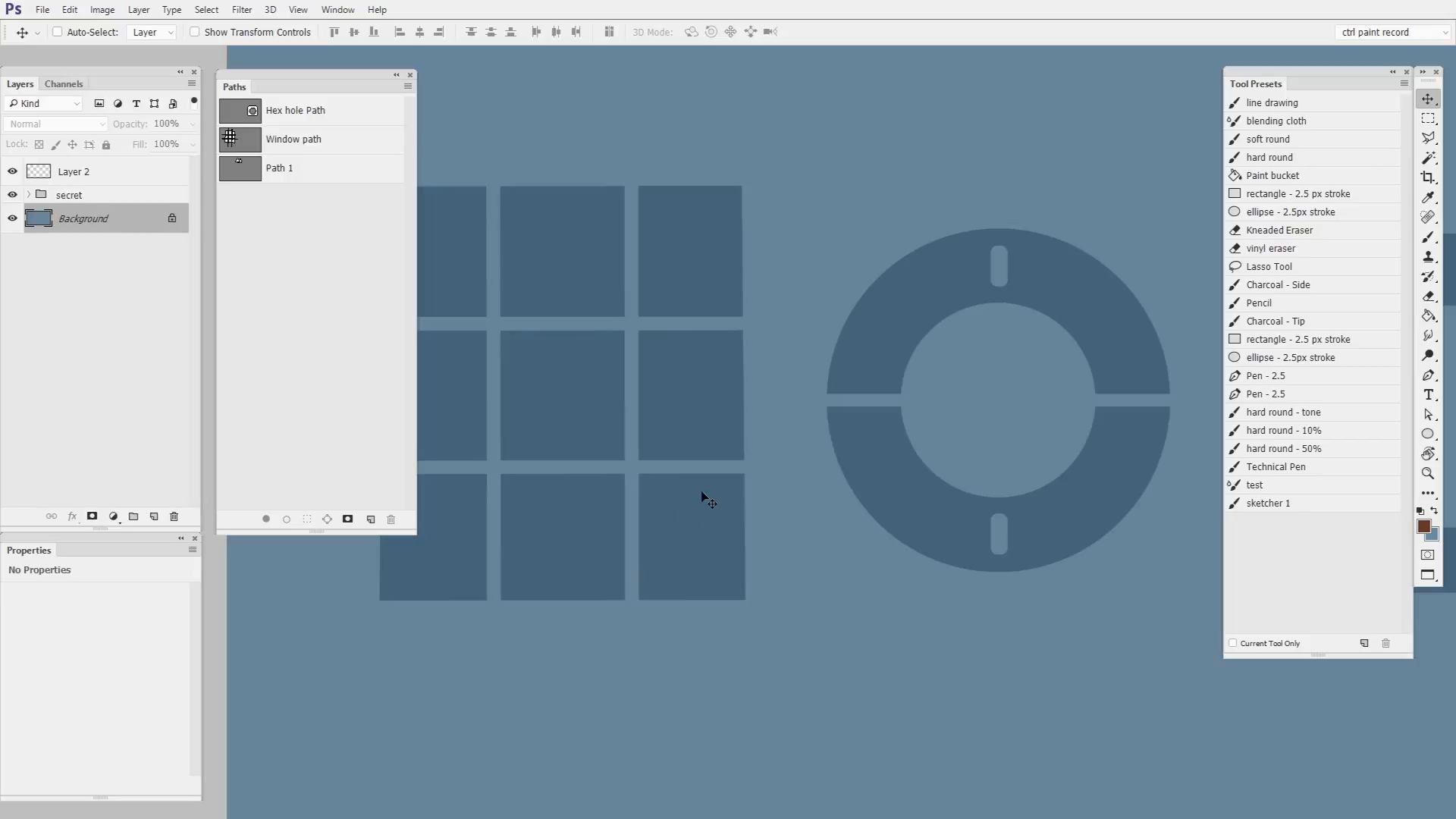
{"action": "left_click", "coordinate": [121, 173]}
{"action": "left_click_drag", "start_coordinate": [698, 478], "coordinate": [936, 478]}
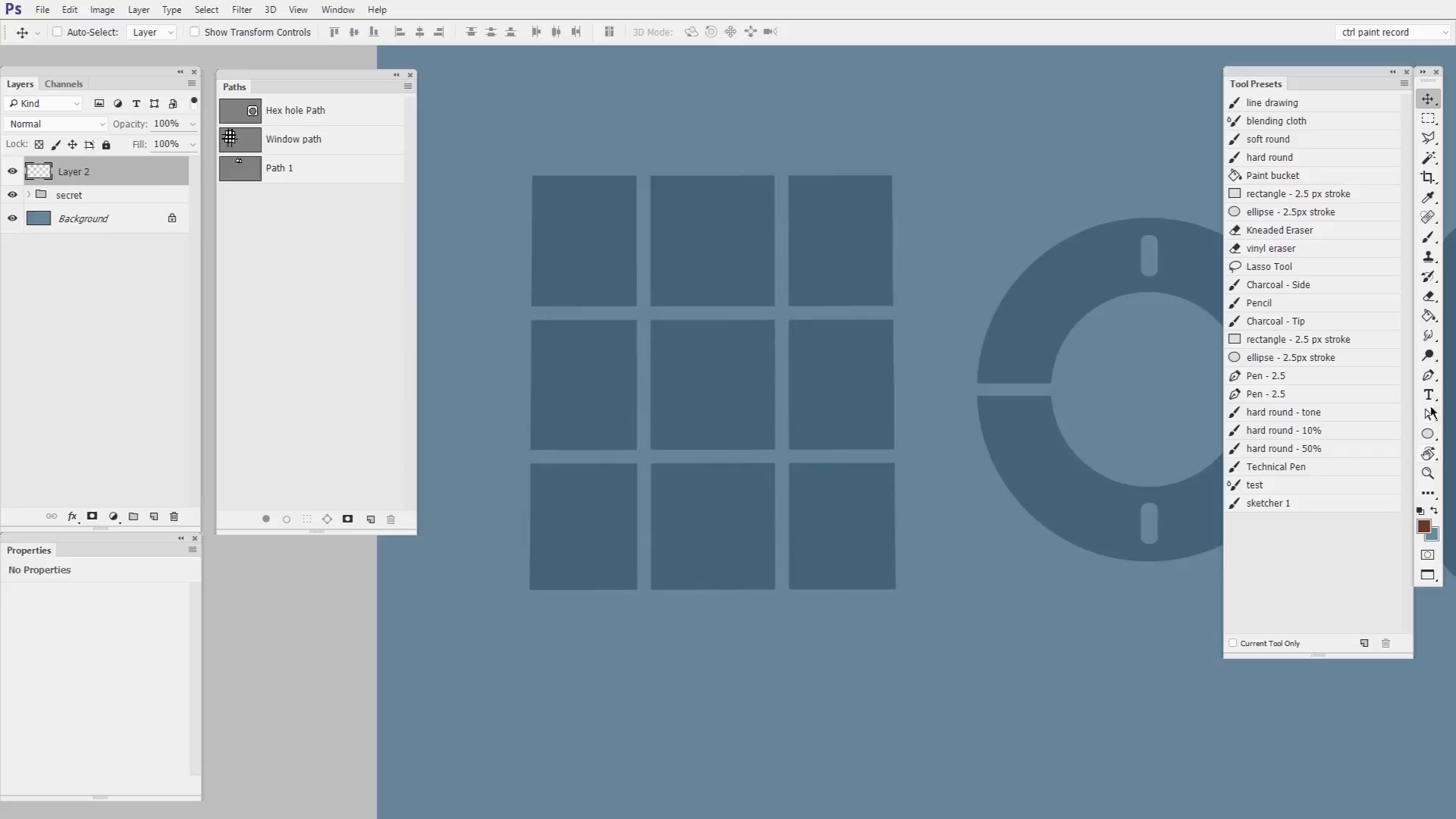
{"action": "left_click", "coordinate": [1429, 315]}
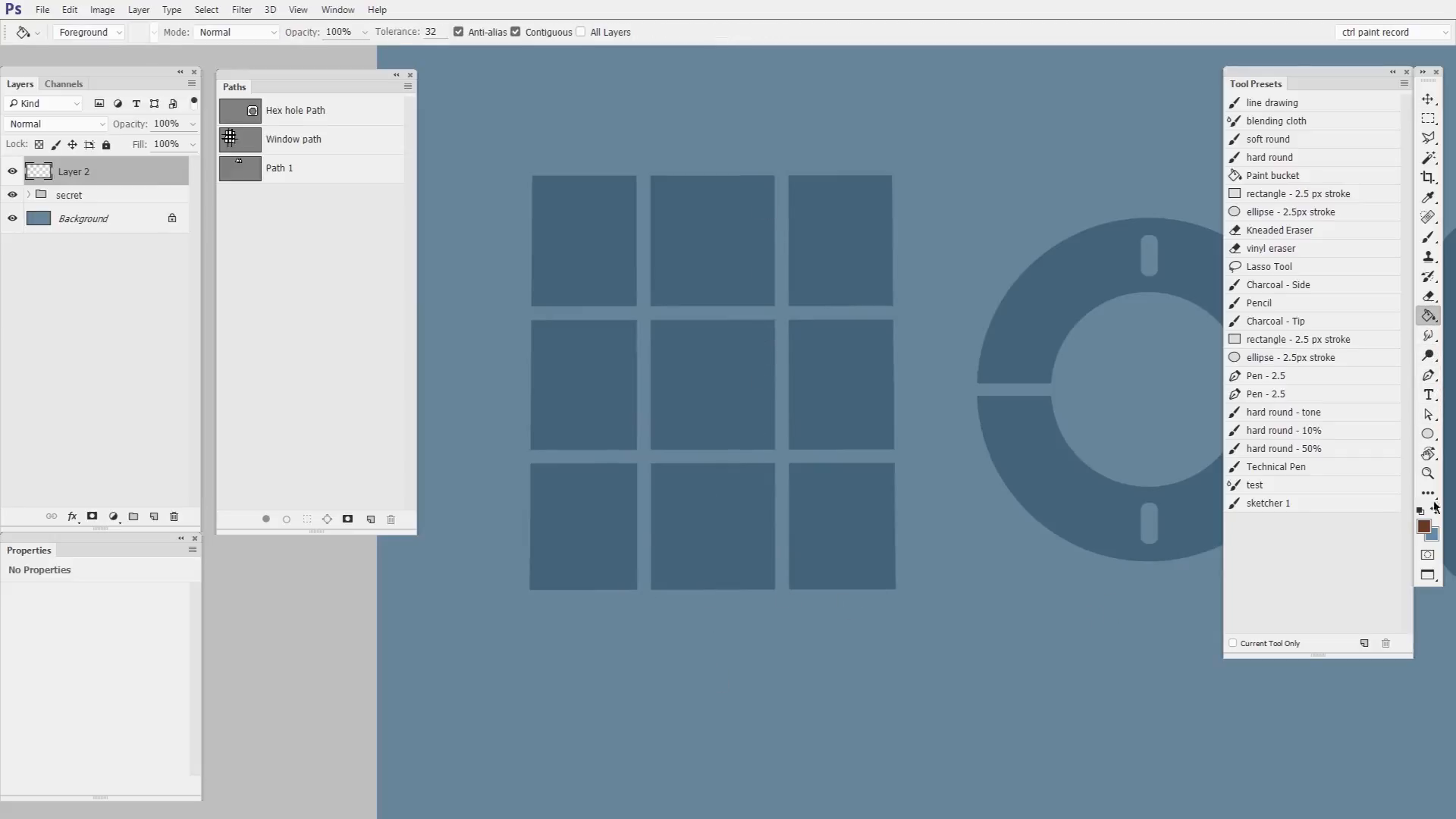
{"action": "left_click", "coordinate": [1427, 436]}
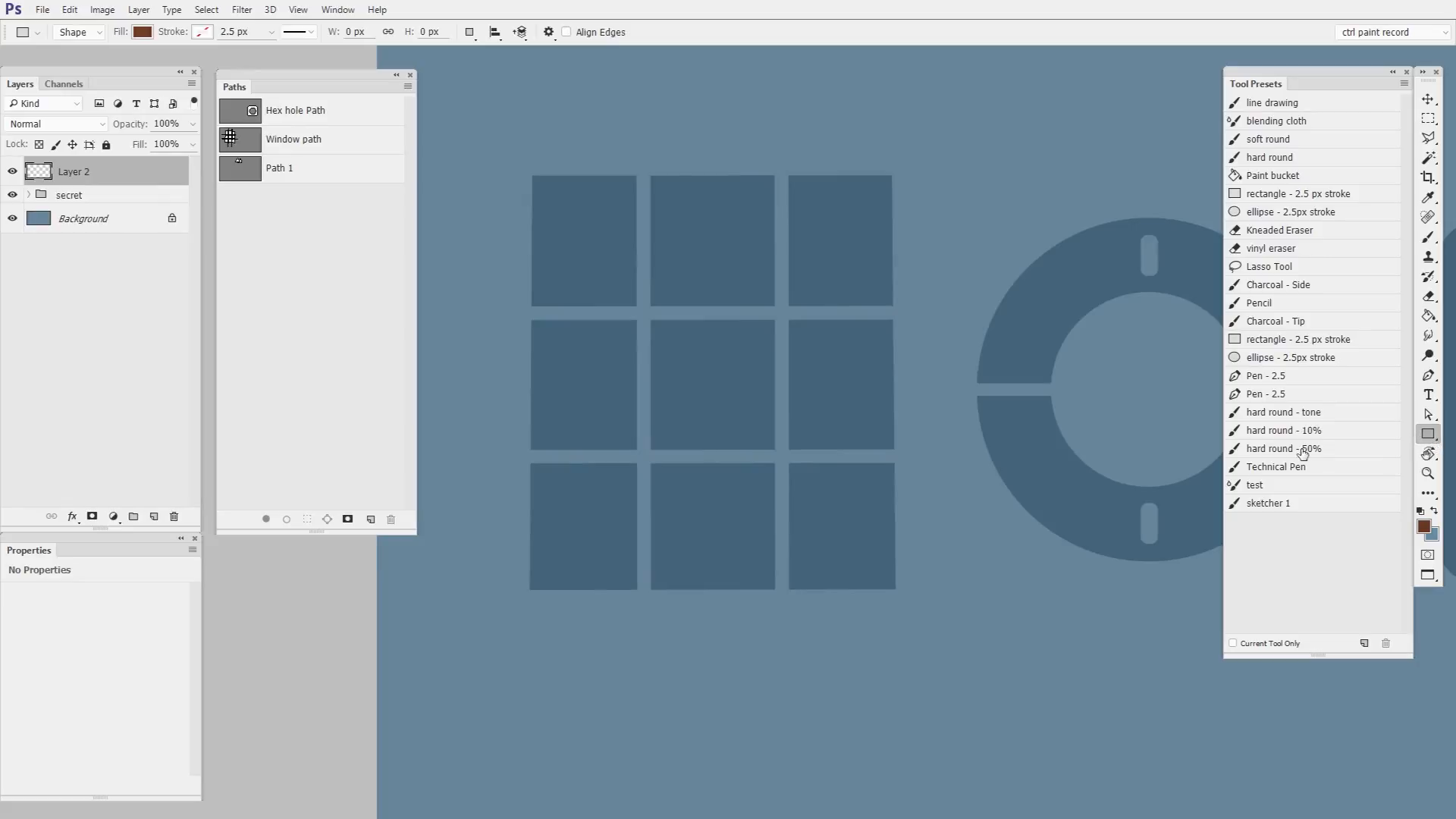
{"action": "left_click", "coordinate": [91, 33]}
{"action": "left_click", "coordinate": [96, 51]}
{"action": "left_click_drag", "start_coordinate": [873, 492], "coordinate": [897, 590]}
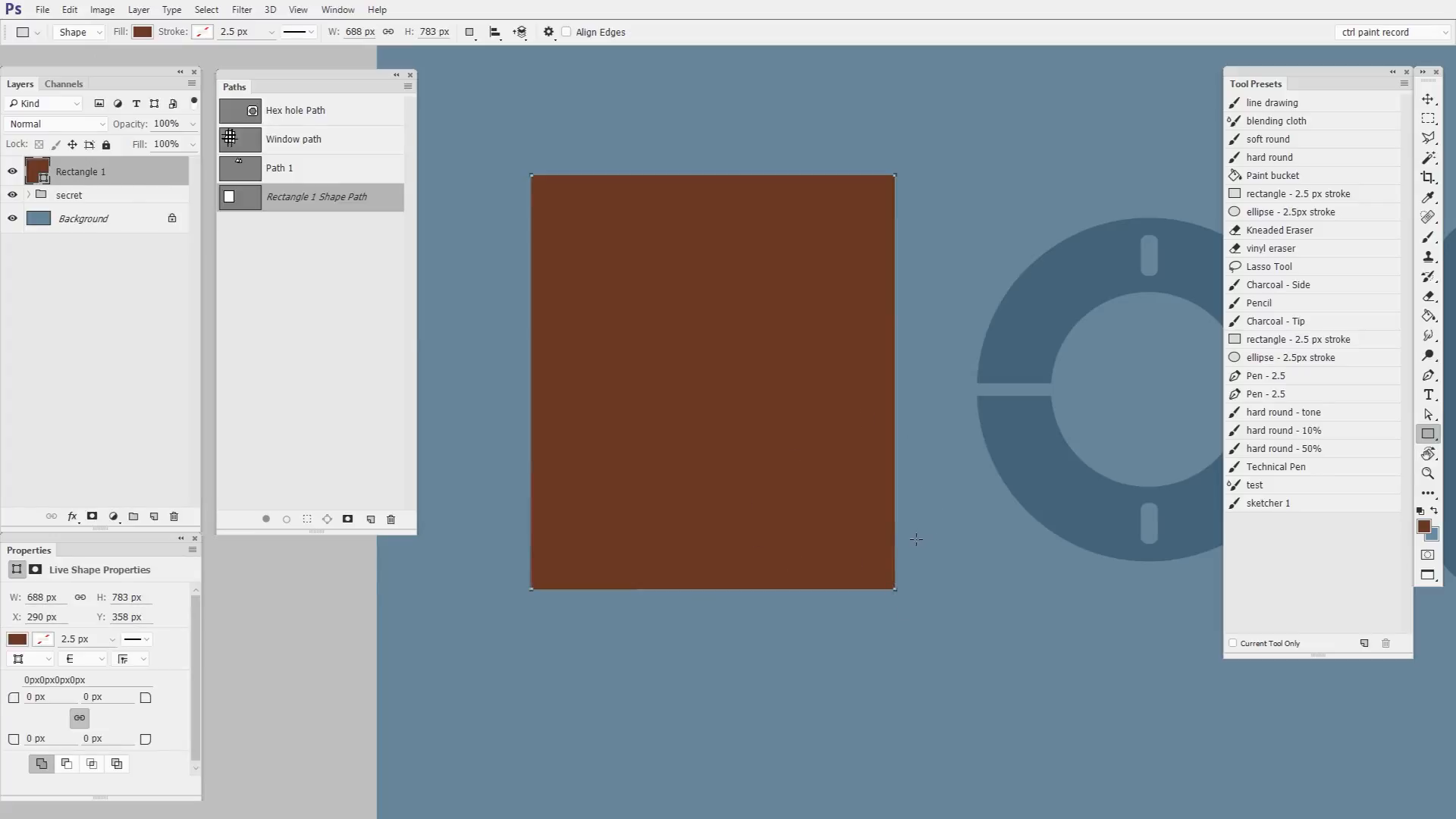
Step: Put the rectangle in a layer group and set the group's blend mode to Overlay
{"action": "key", "text": "ctrl+g"}
{"action": "left_click", "coordinate": [61, 124]}
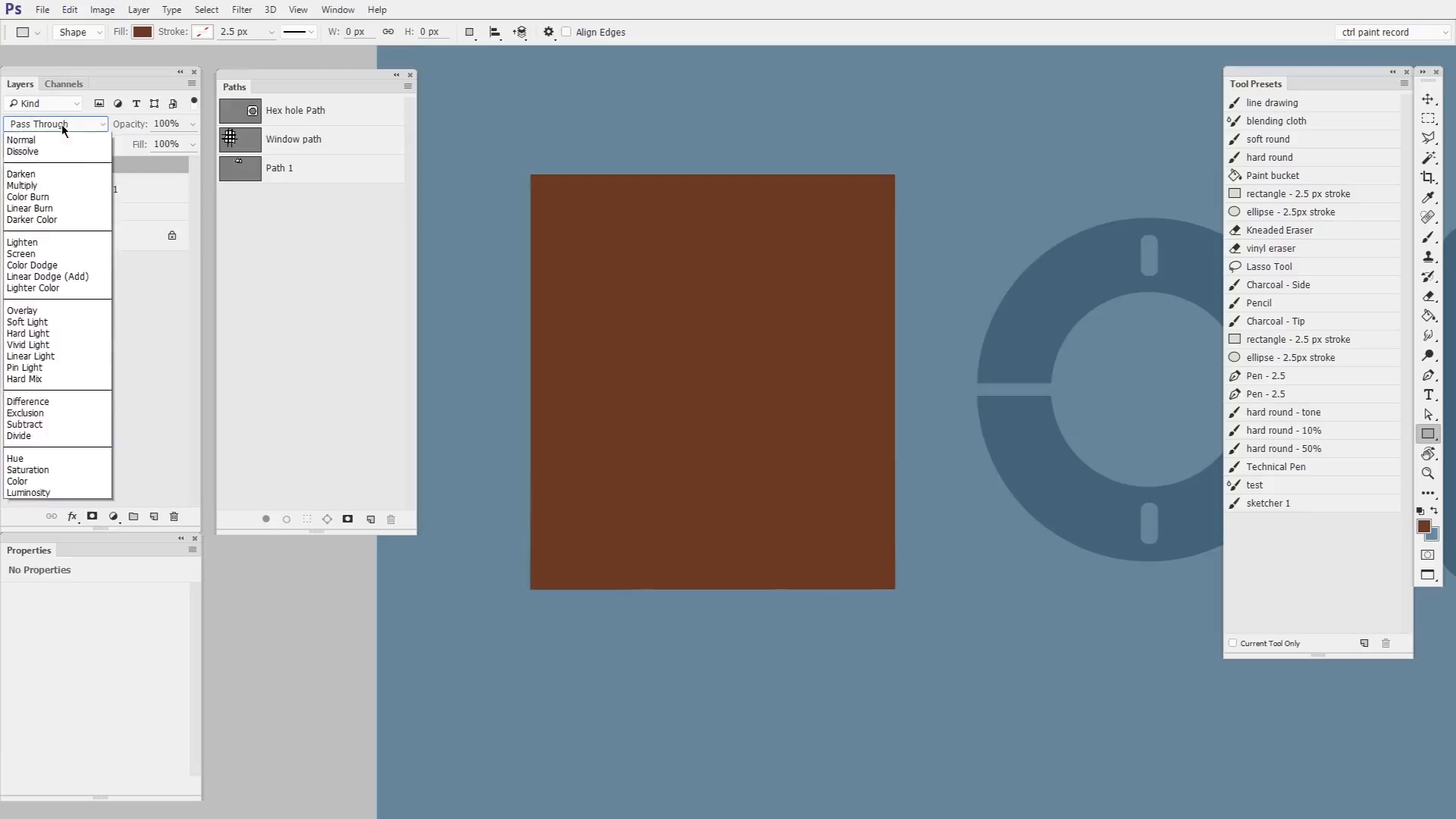
{"action": "left_click", "coordinate": [70, 330]}
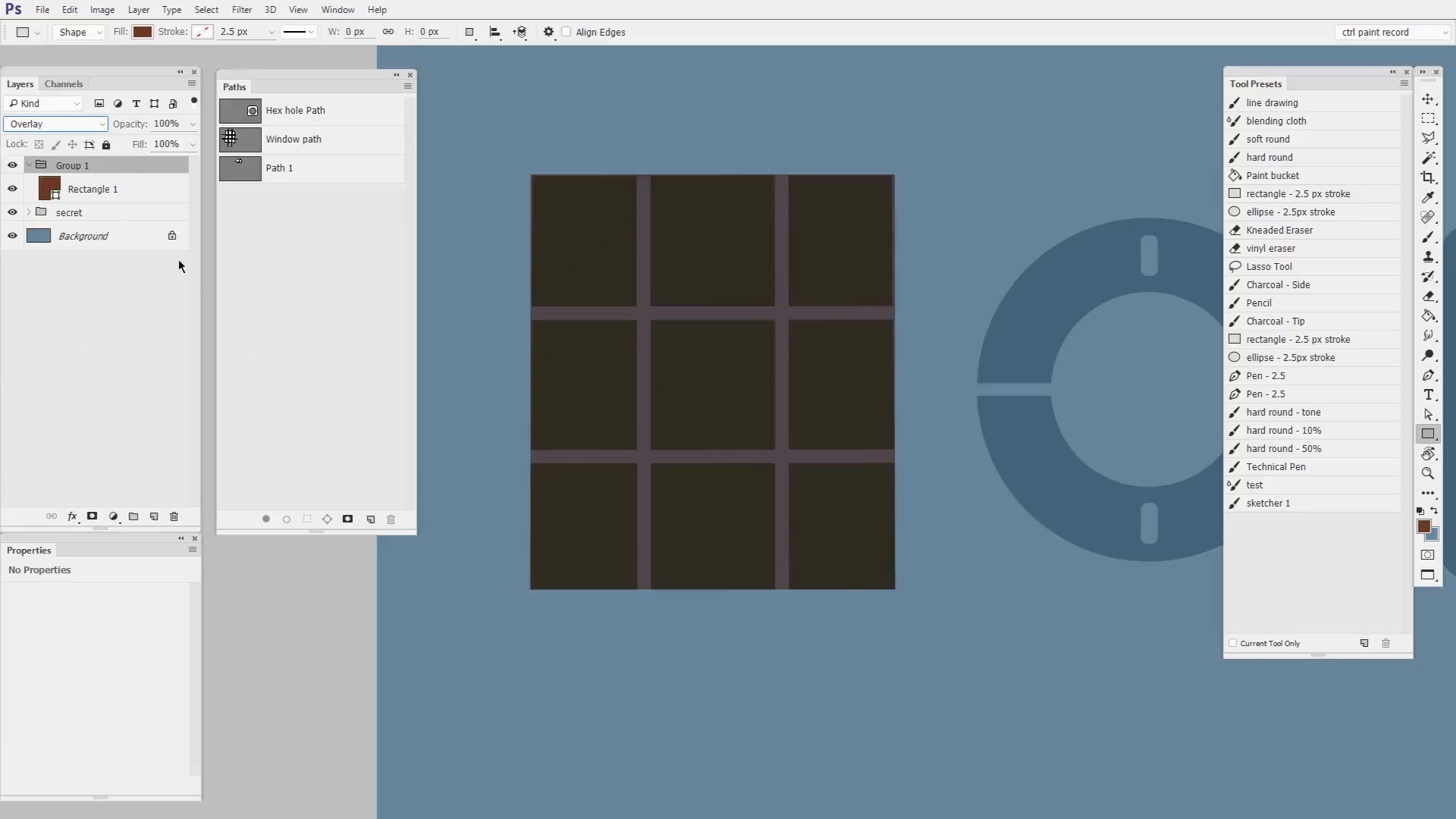
Step: Select the rectangle layer inside the group and set the foreground colour to rust orange #b3583a
{"action": "left_click", "coordinate": [110, 188]}
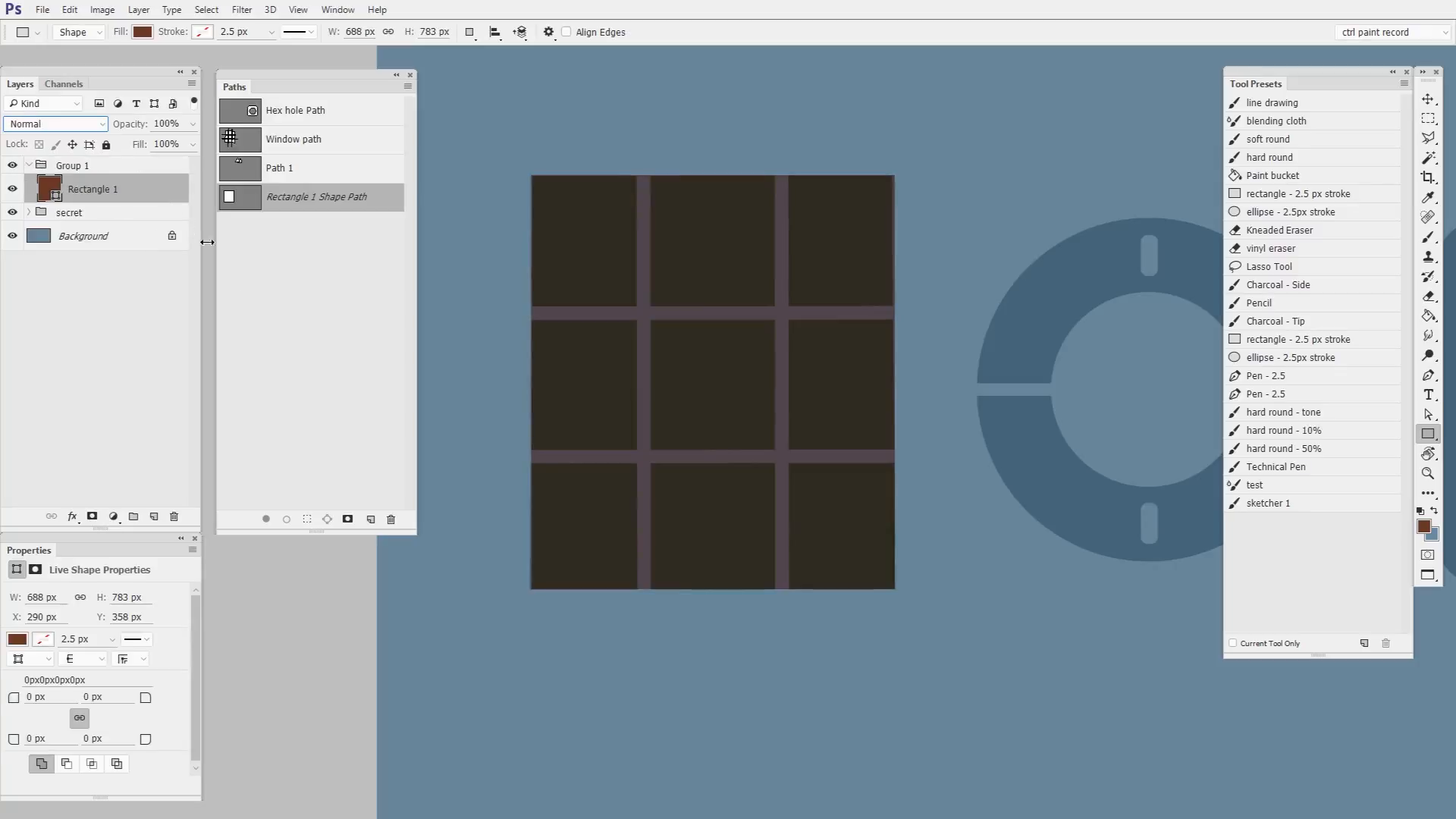
{"action": "left_click", "coordinate": [1424, 527]}
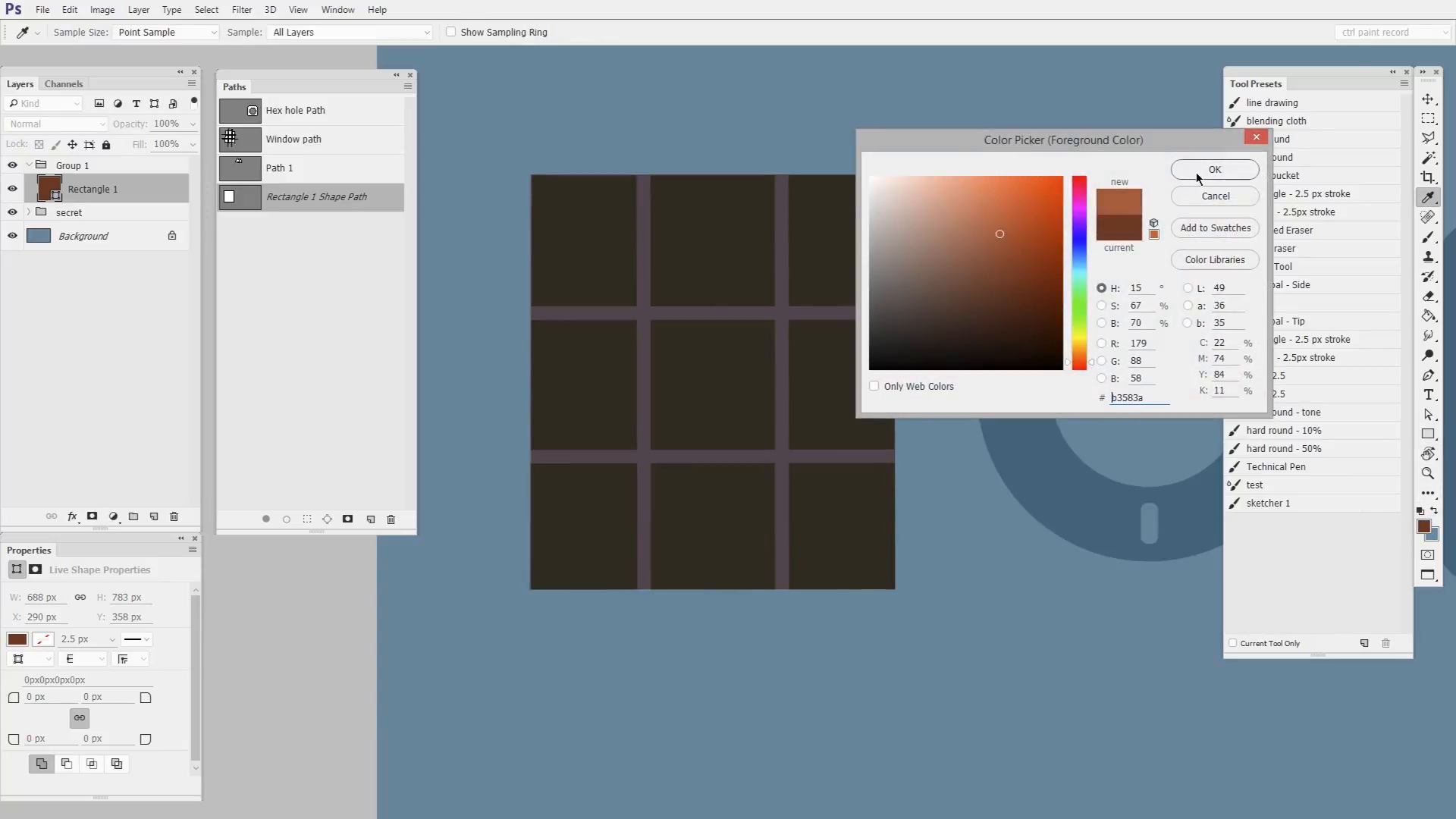
{"action": "left_click", "coordinate": [1214, 169]}
Step: Cover the grid's two vertical gaps with bars about 29 by 911 px and merge them into one shape layer
{"action": "mouse_move", "coordinate": [633, 158]}
{"action": "left_mouse_down"}
{"action": "mouse_move", "coordinate": [651, 636]}
{"action": "mouse_move", "coordinate": [792, 636]}
{"action": "left_mouse_up"}
{"action": "left_click", "coordinate": [1430, 99]}
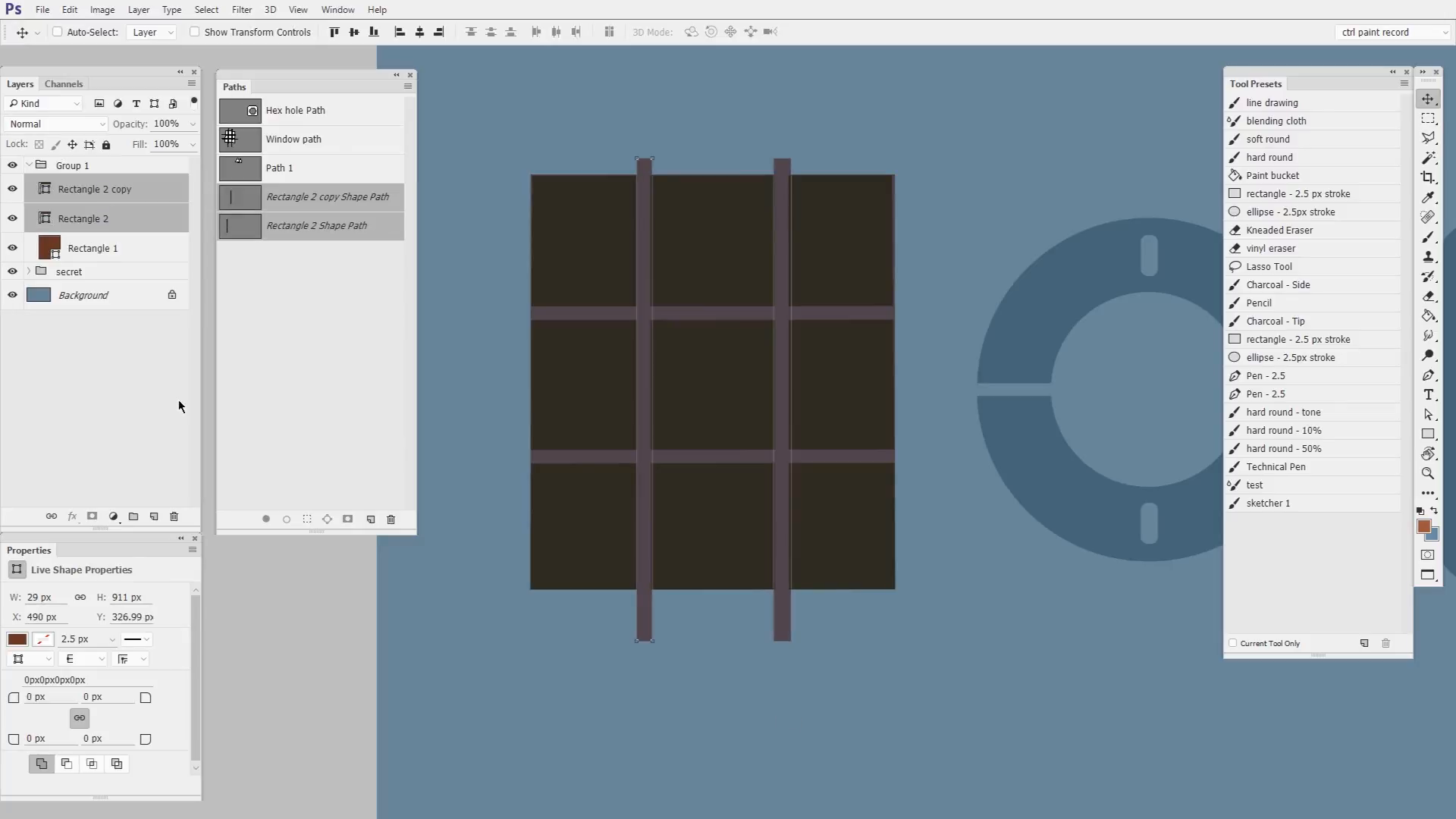
{"action": "key", "text": "ctrl+e"}
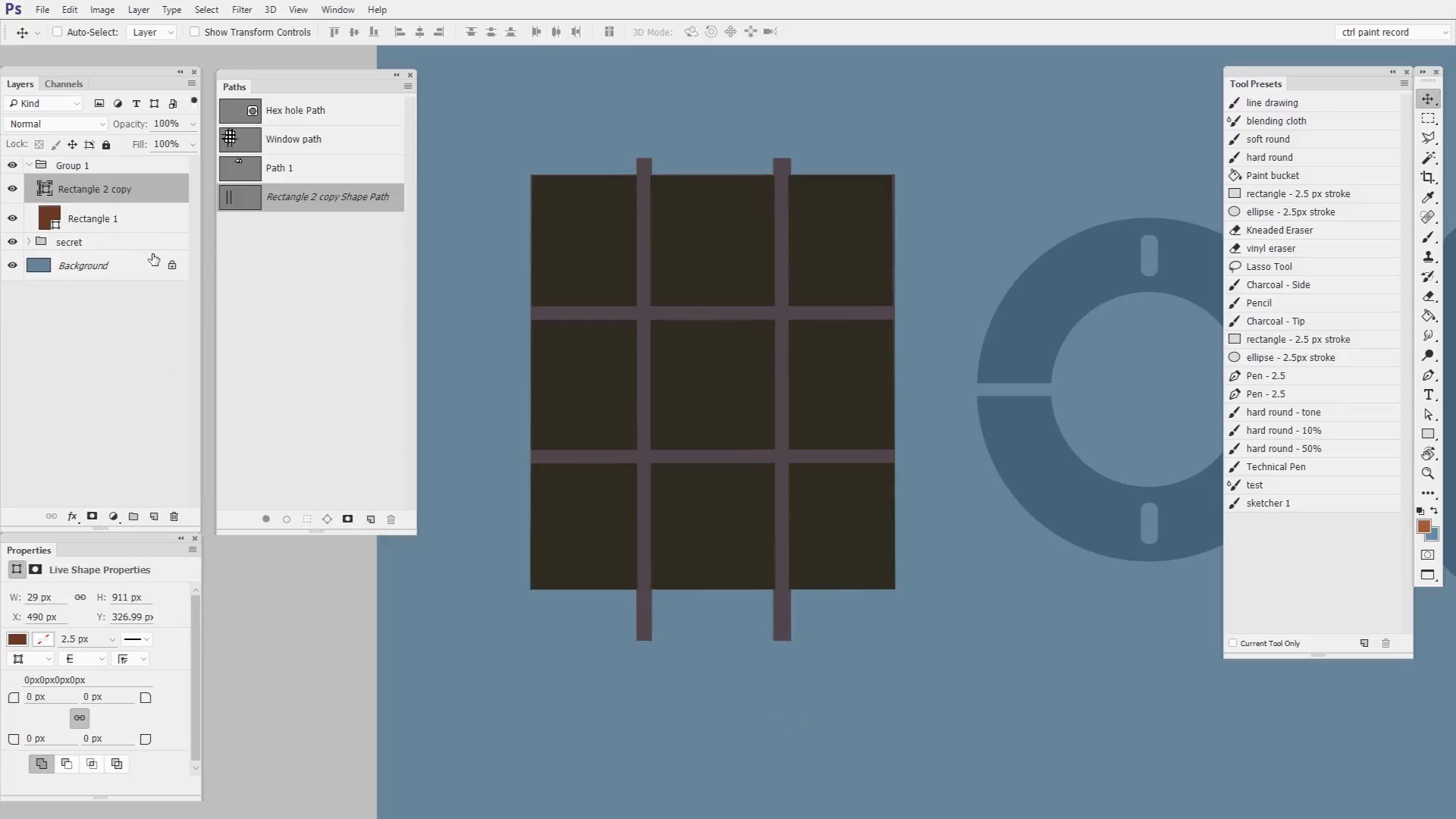
Step: Recolour the merged vertical bars lime green, #aae029
{"action": "double_click", "coordinate": [56, 196]}
{"action": "left_click", "coordinate": [1079, 329]}
{"action": "left_click", "coordinate": [1027, 199]}
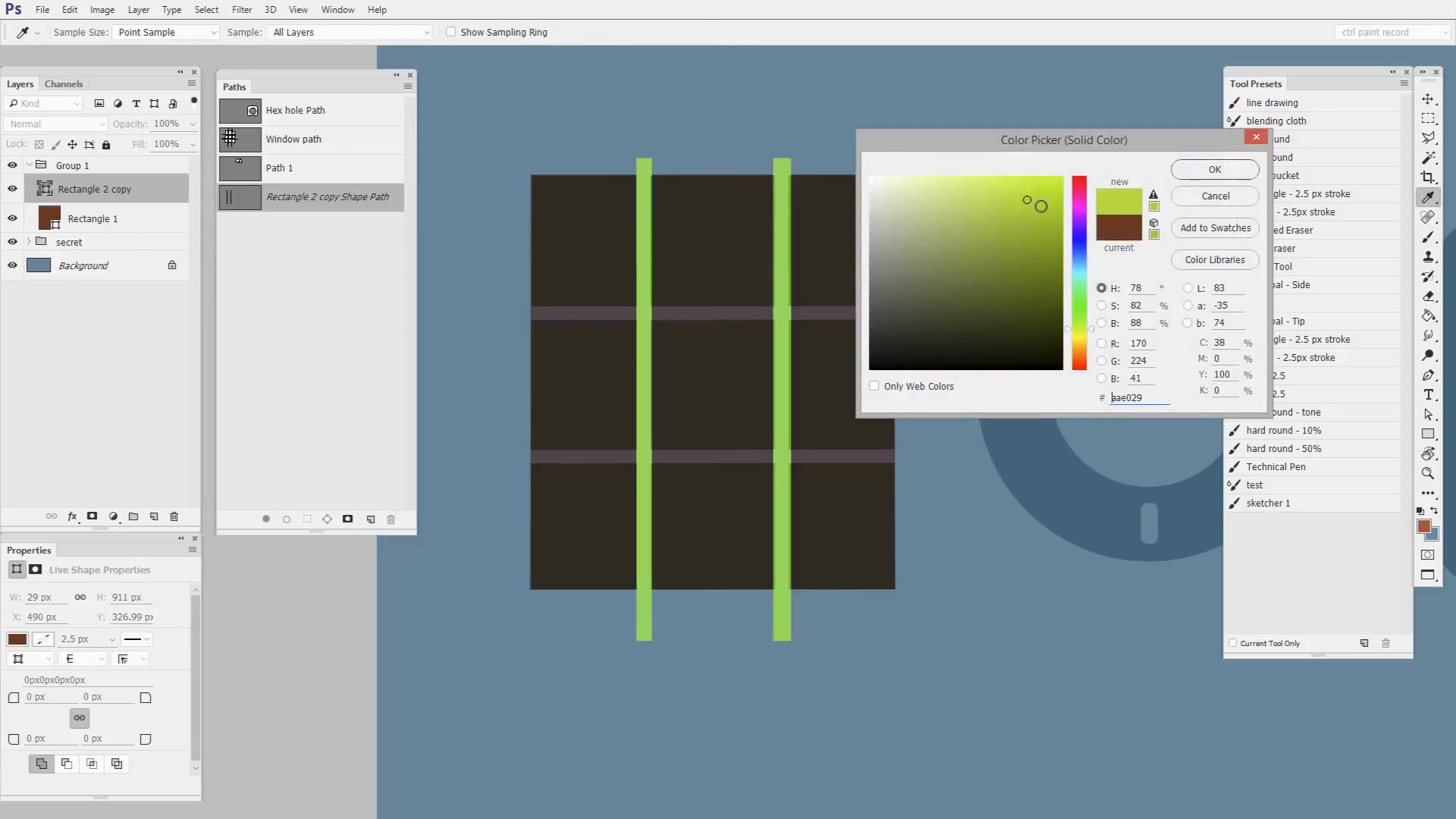
{"action": "left_click", "coordinate": [1199, 173]}
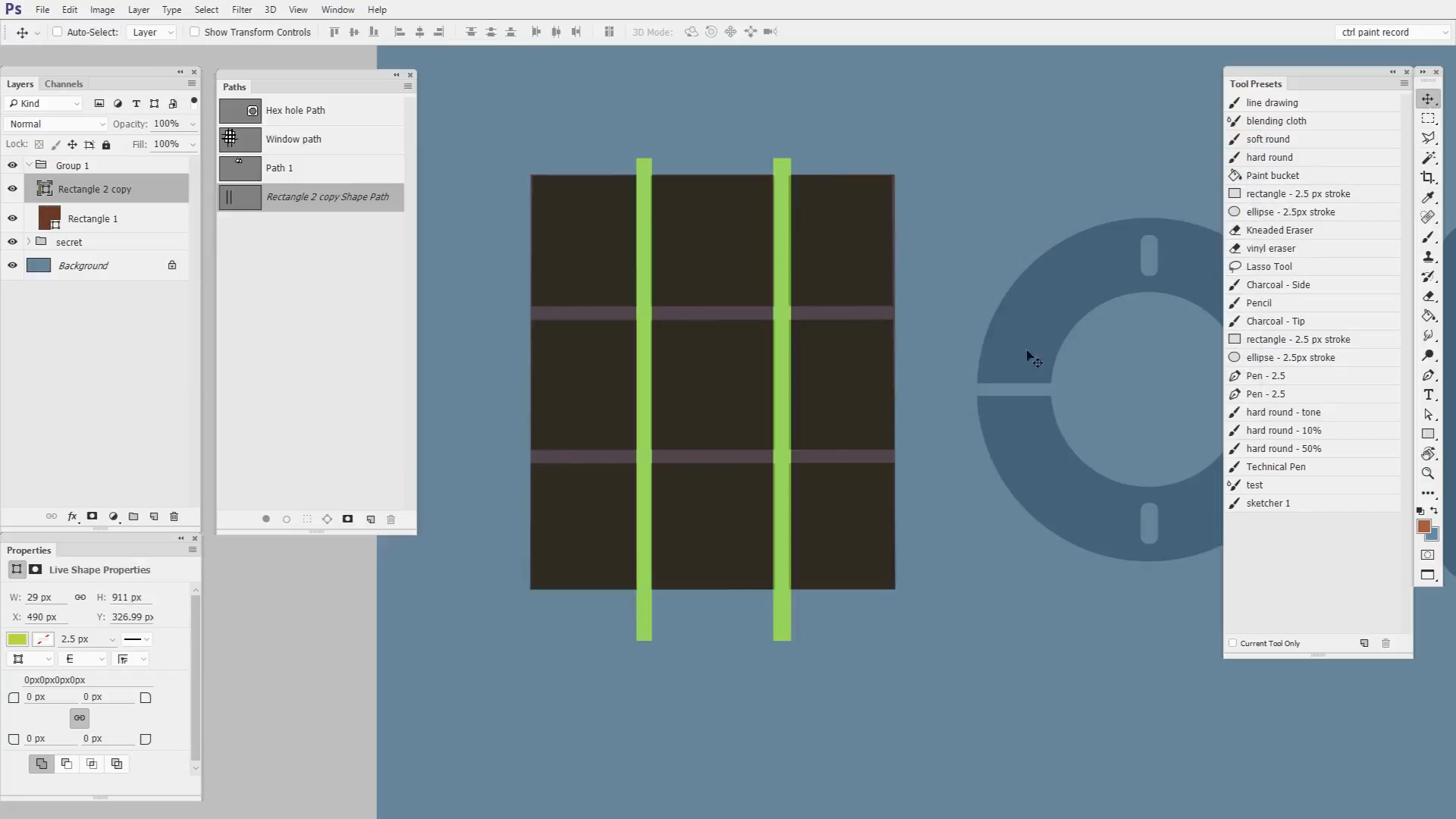
Step: Duplicate the bars rotated 90° over the grid's horizontal gaps and merge them with the vertical bars into one shape layer
{"action": "left_click_drag", "start_coordinate": [785, 398], "coordinate": [870, 389], "text": "alt"}
{"action": "key", "text": "ctrl+t"}
{"action": "left_click_drag", "start_coordinate": [943, 179], "coordinate": [985, 520], "text": "shift"}
{"action": "key", "text": "Return"}
{"action": "left_click", "coordinate": [142, 210], "text": "shift"}
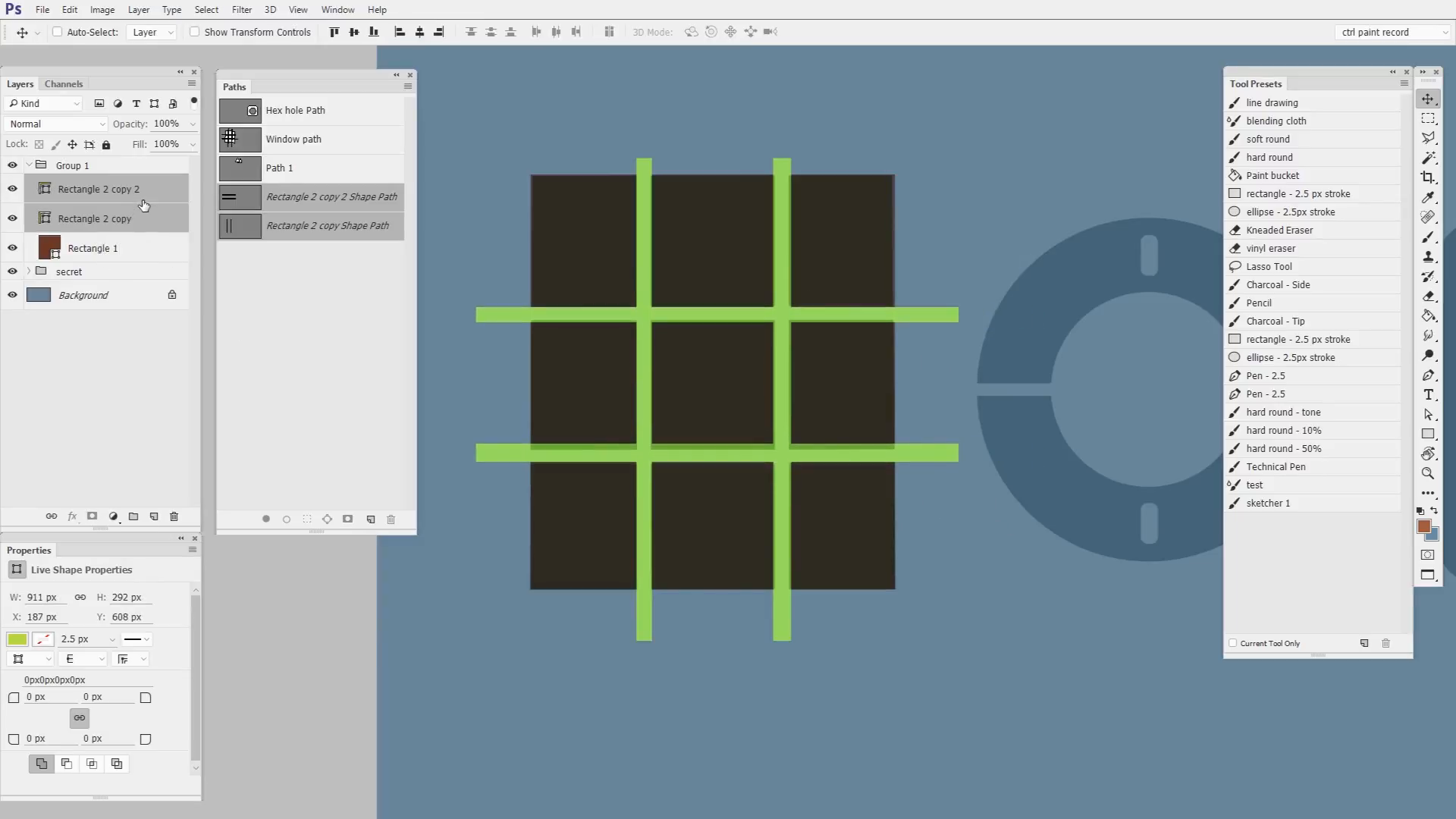
{"action": "key", "text": "ctrl+e"}
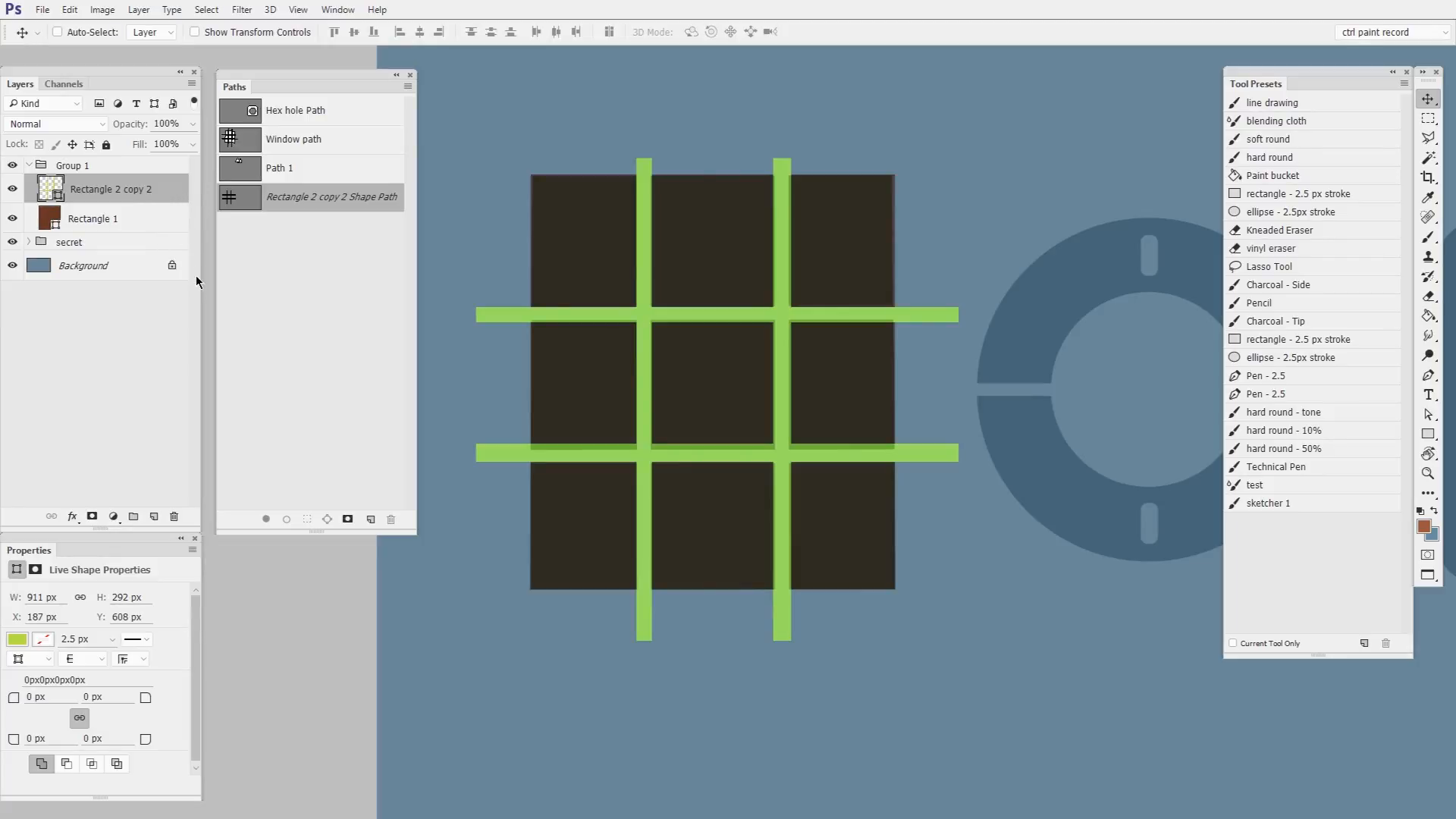
Step: Cut the green bars out of the brown rectangle by combining both shape layers with Subtract Front Shape
{"action": "left_click", "coordinate": [22, 193]}
{"action": "left_click", "coordinate": [21, 194]}
{"action": "left_click", "coordinate": [12, 219]}
{"action": "left_click", "coordinate": [14, 221]}
{"action": "left_click", "coordinate": [152, 219], "text": "shift"}
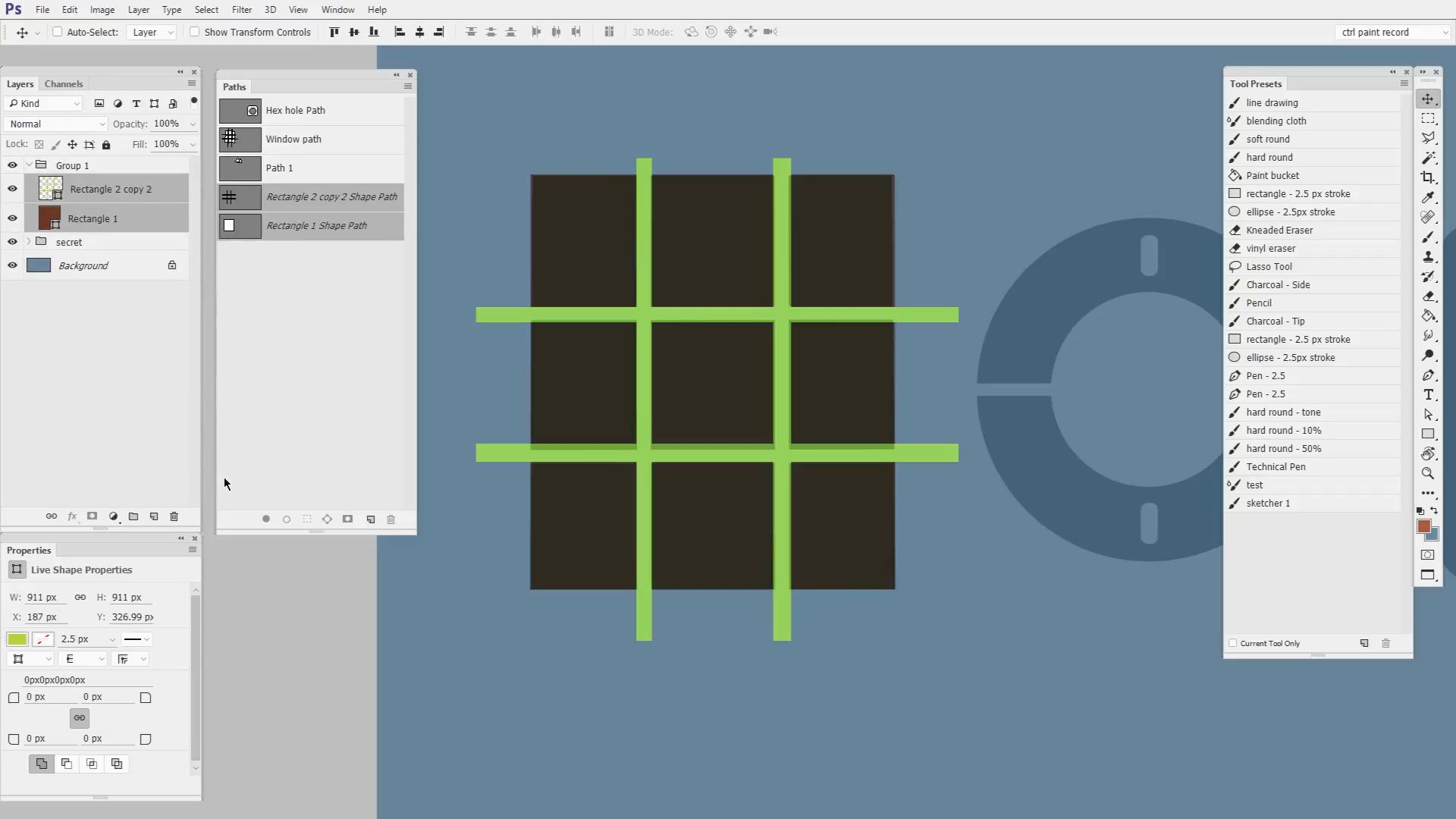
{"action": "left_click", "coordinate": [145, 12]}
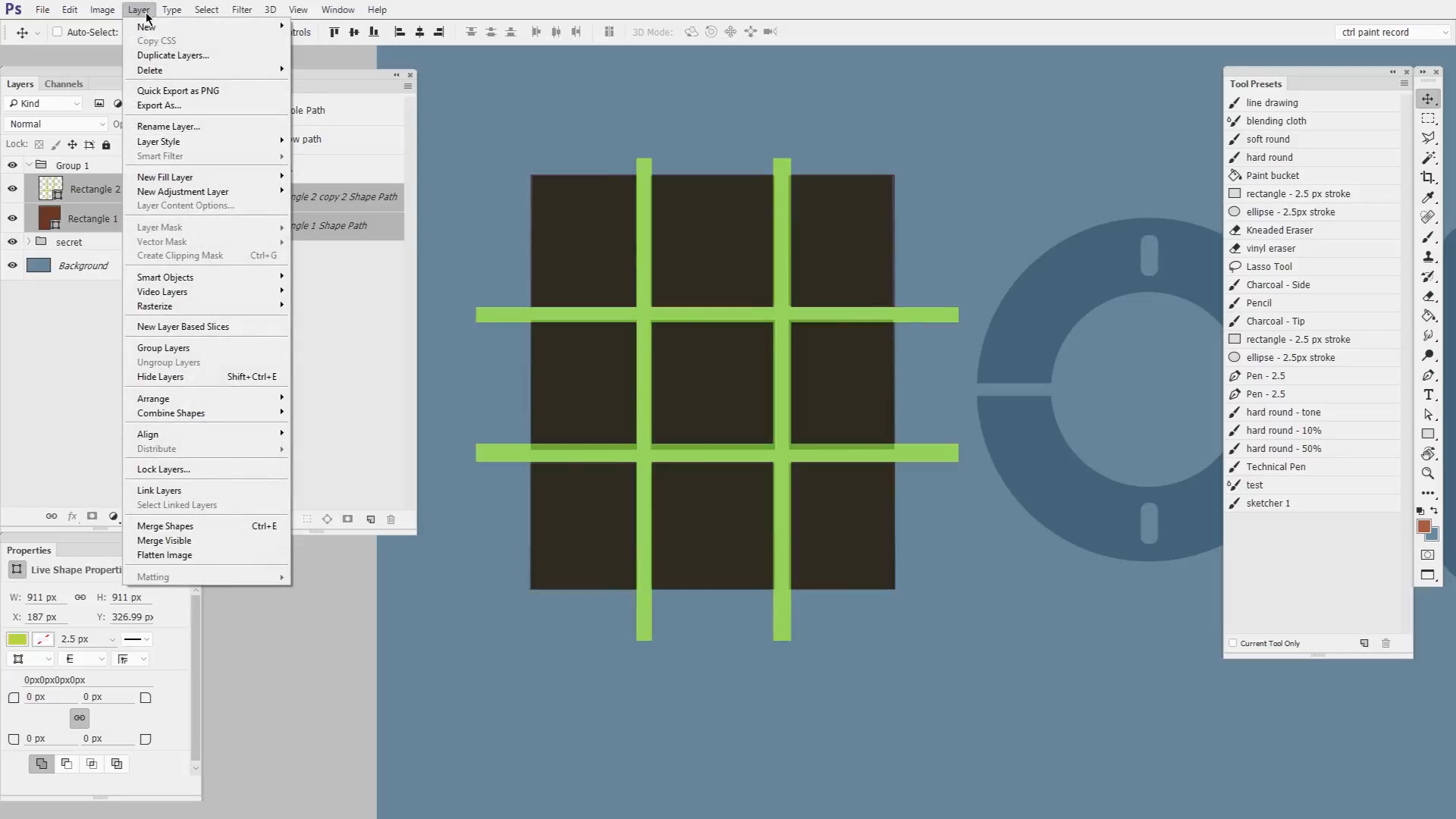
{"action": "mouse_move", "coordinate": [259, 415]}
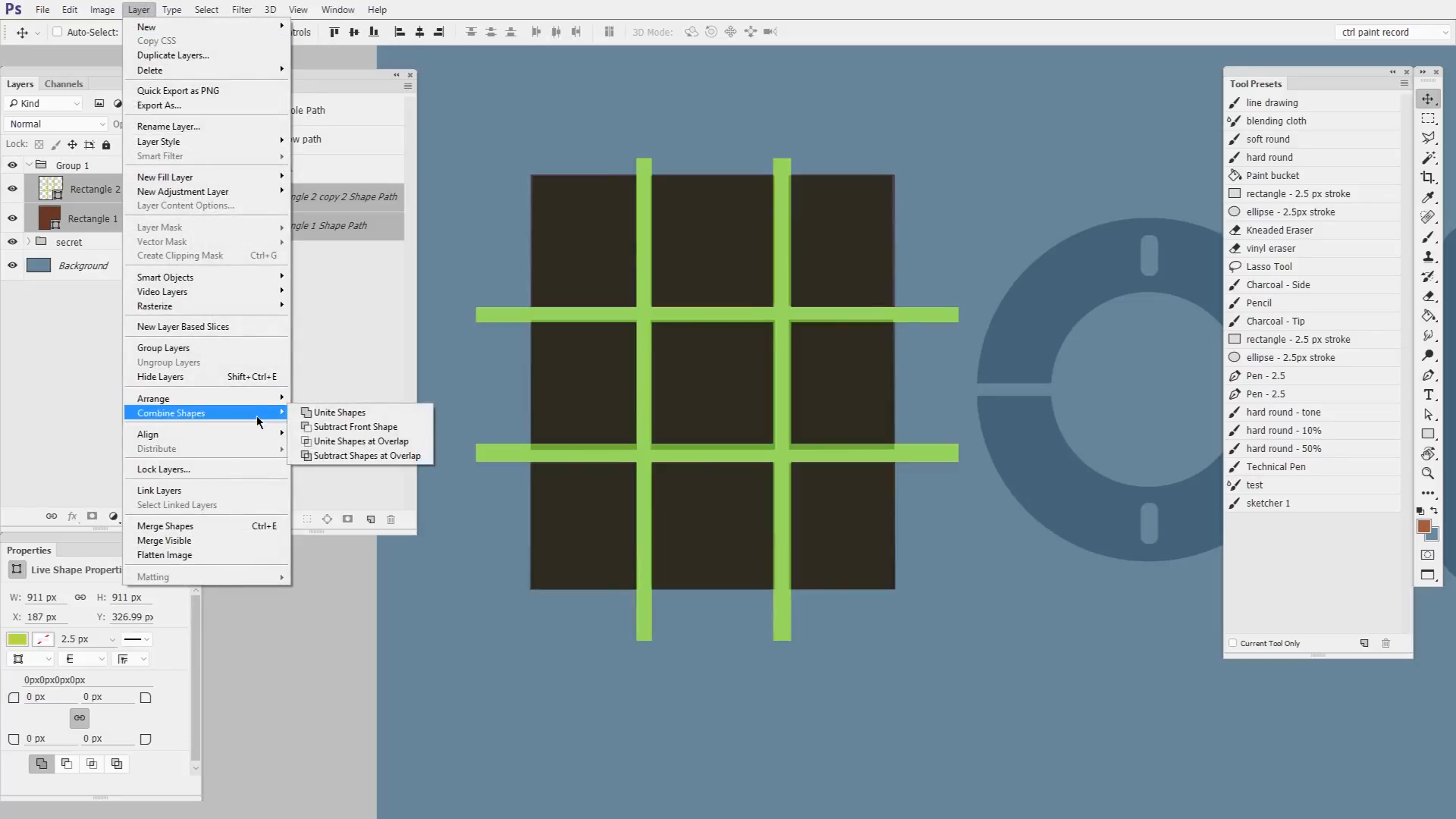
{"action": "left_click", "coordinate": [402, 429]}
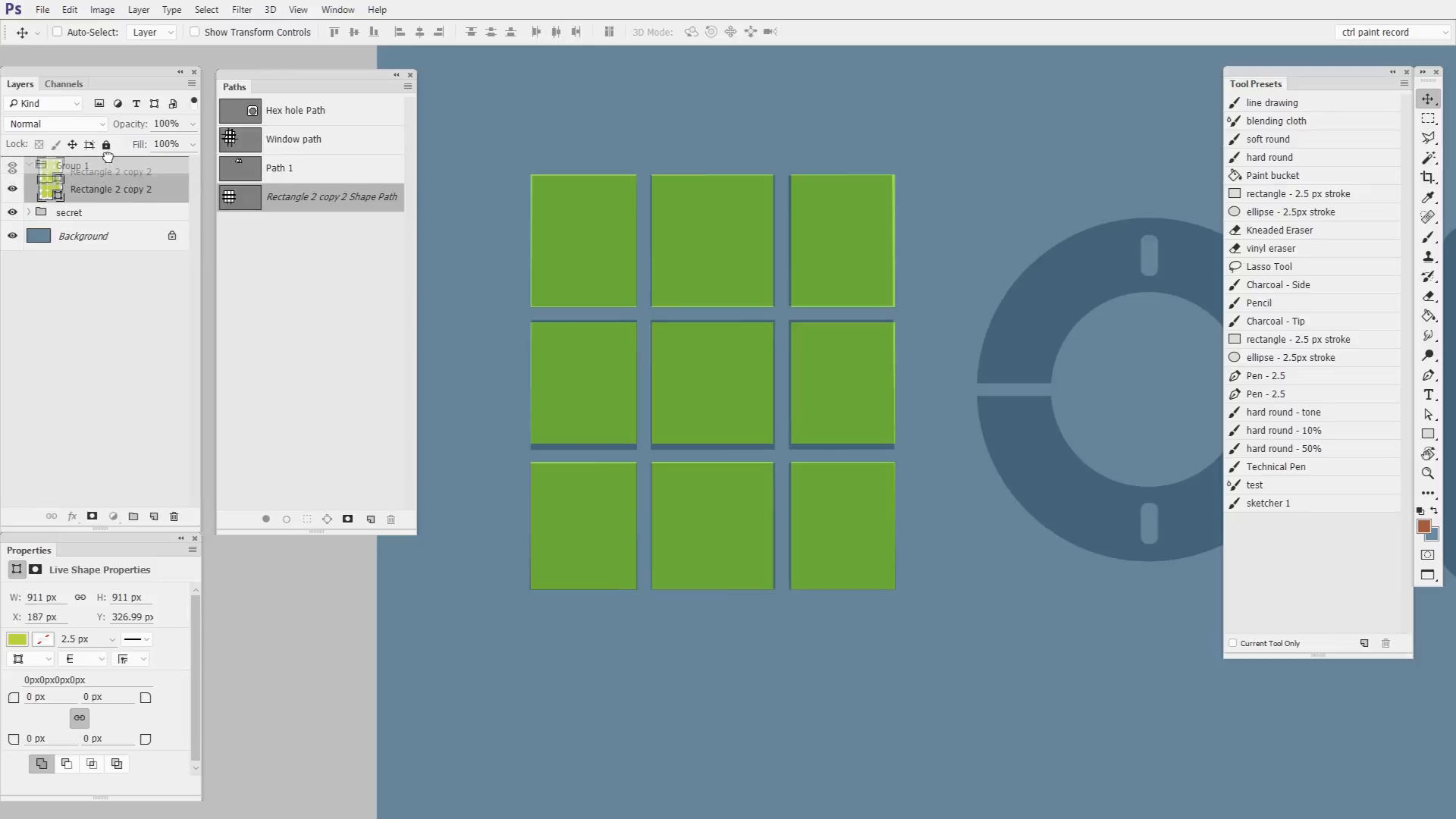
Step: Take the nine-pane shape out of its group and scale it down to about 619 px square below the ring
{"action": "left_click_drag", "start_coordinate": [72, 190], "coordinate": [72, 158]}
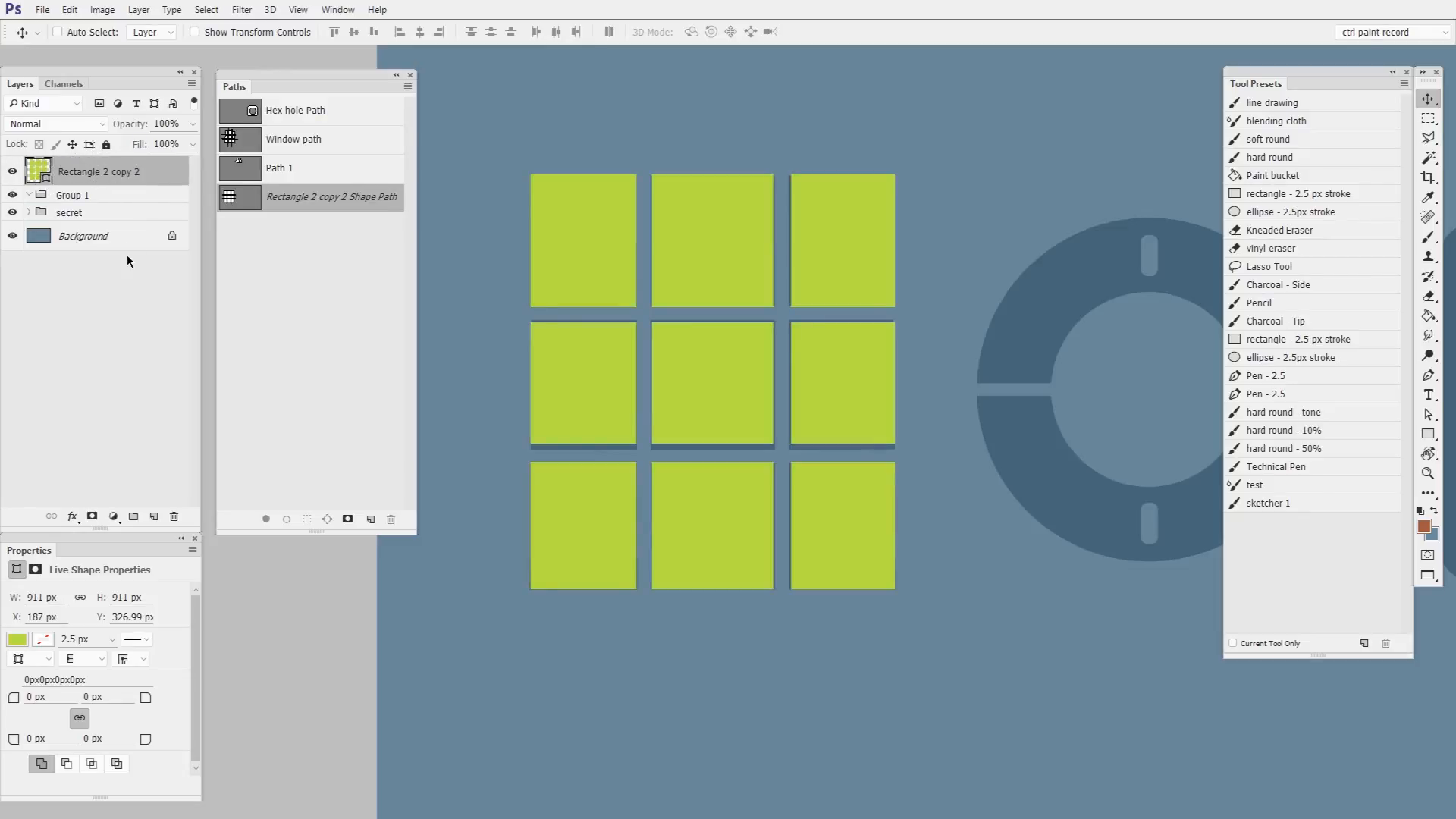
{"action": "left_click_drag", "start_coordinate": [901, 472], "coordinate": [806, 377]}
{"action": "key", "text": "ctrl+t"}
{"action": "left_click_drag", "start_coordinate": [962, 146], "coordinate": [940, 260]}
{"action": "left_click_drag", "start_coordinate": [904, 423], "coordinate": [961, 540]}
{"action": "key", "text": "Return"}
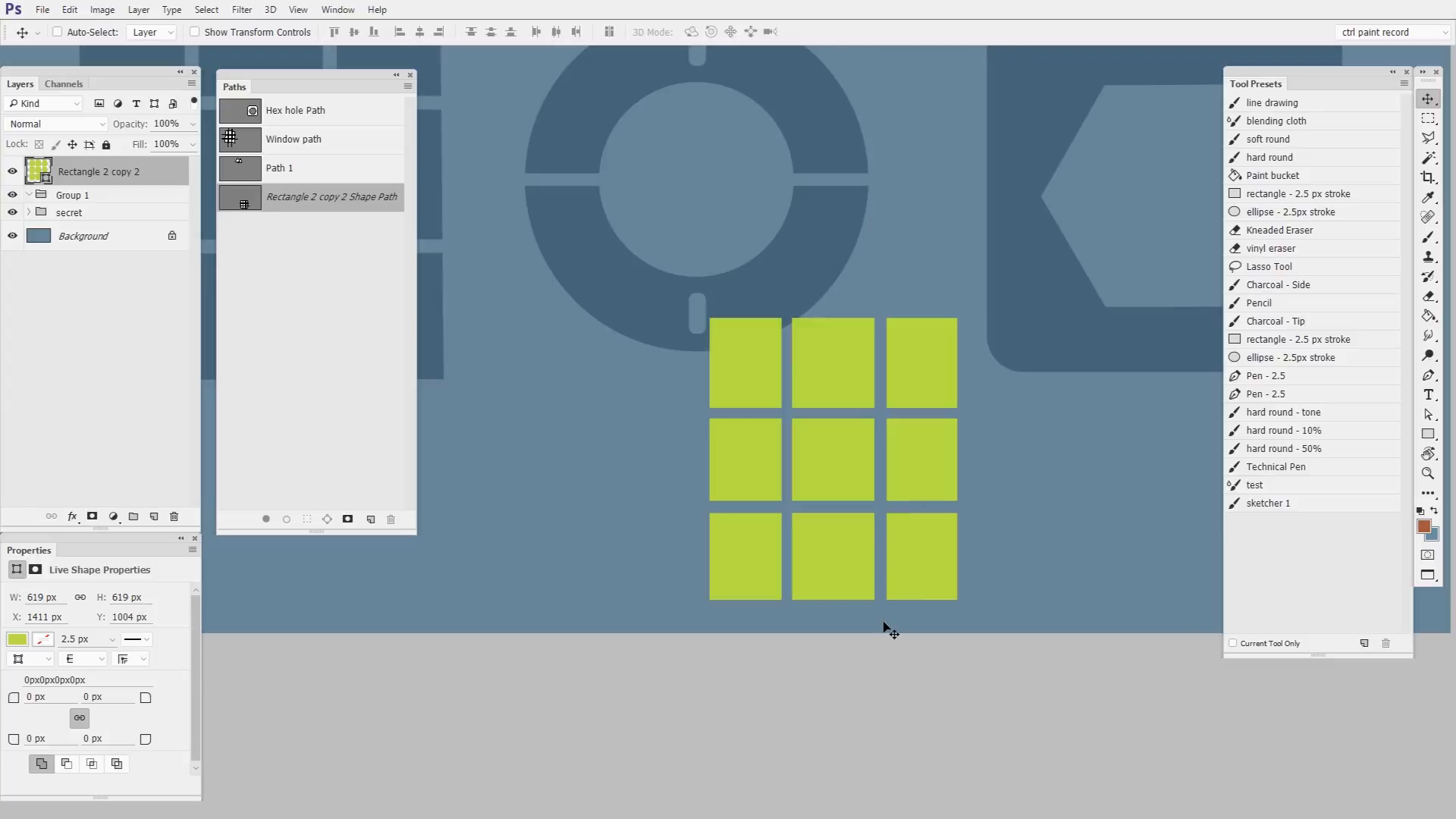
Step: Save the nine-pane shape's path under the name "window path 2"
{"action": "double_click", "coordinate": [301, 198]}
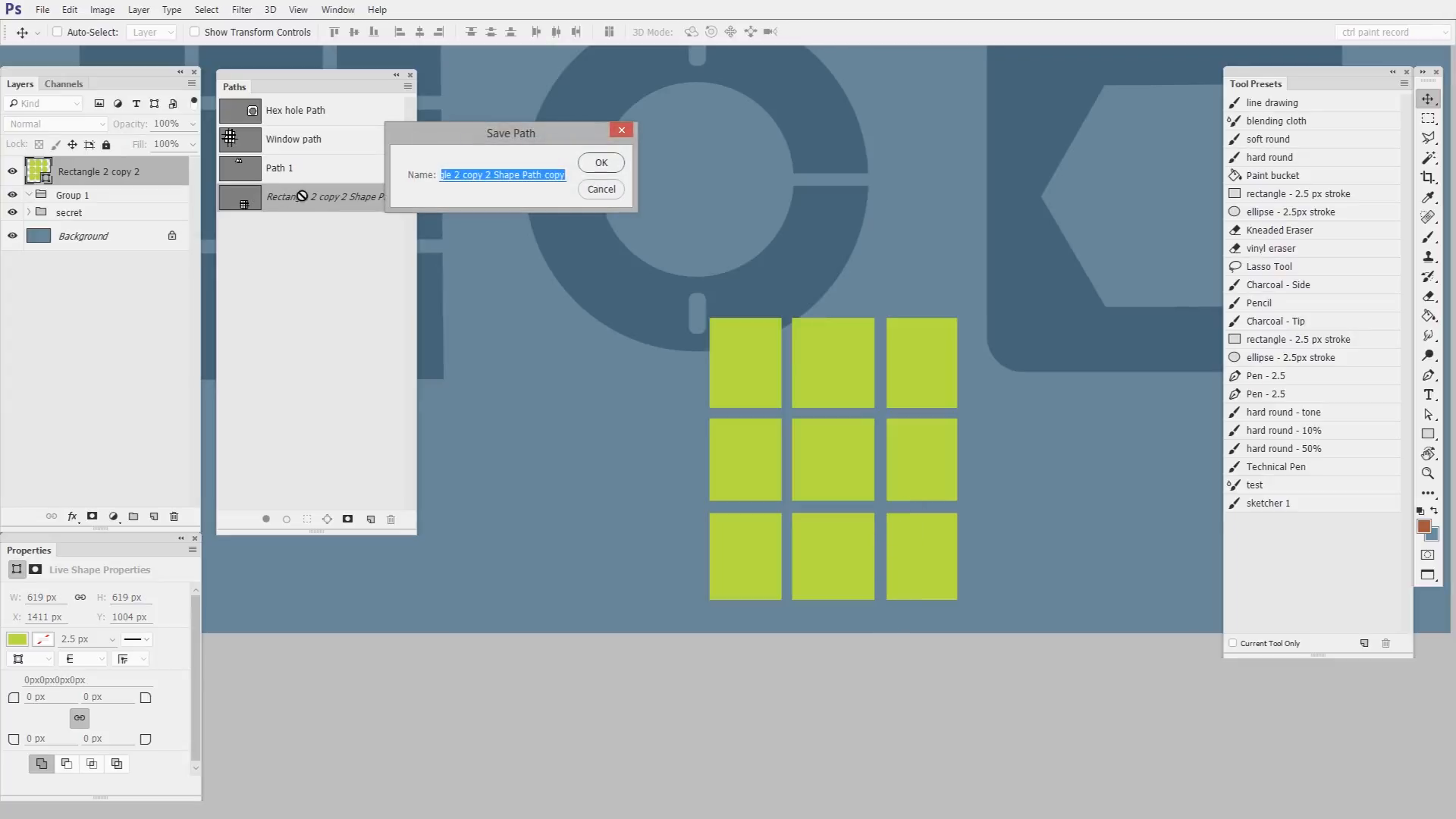
{"action": "type", "text": "winwo"}
{"action": "type", "text": "d"}
{"action": "key", "text": "BackSpace"}
{"action": "key", "text": "BackSpace"}
{"action": "key", "text": "BackSpace"}
{"action": "key", "text": "BackSpace"}
{"action": "type", "text": "dow path 2"}
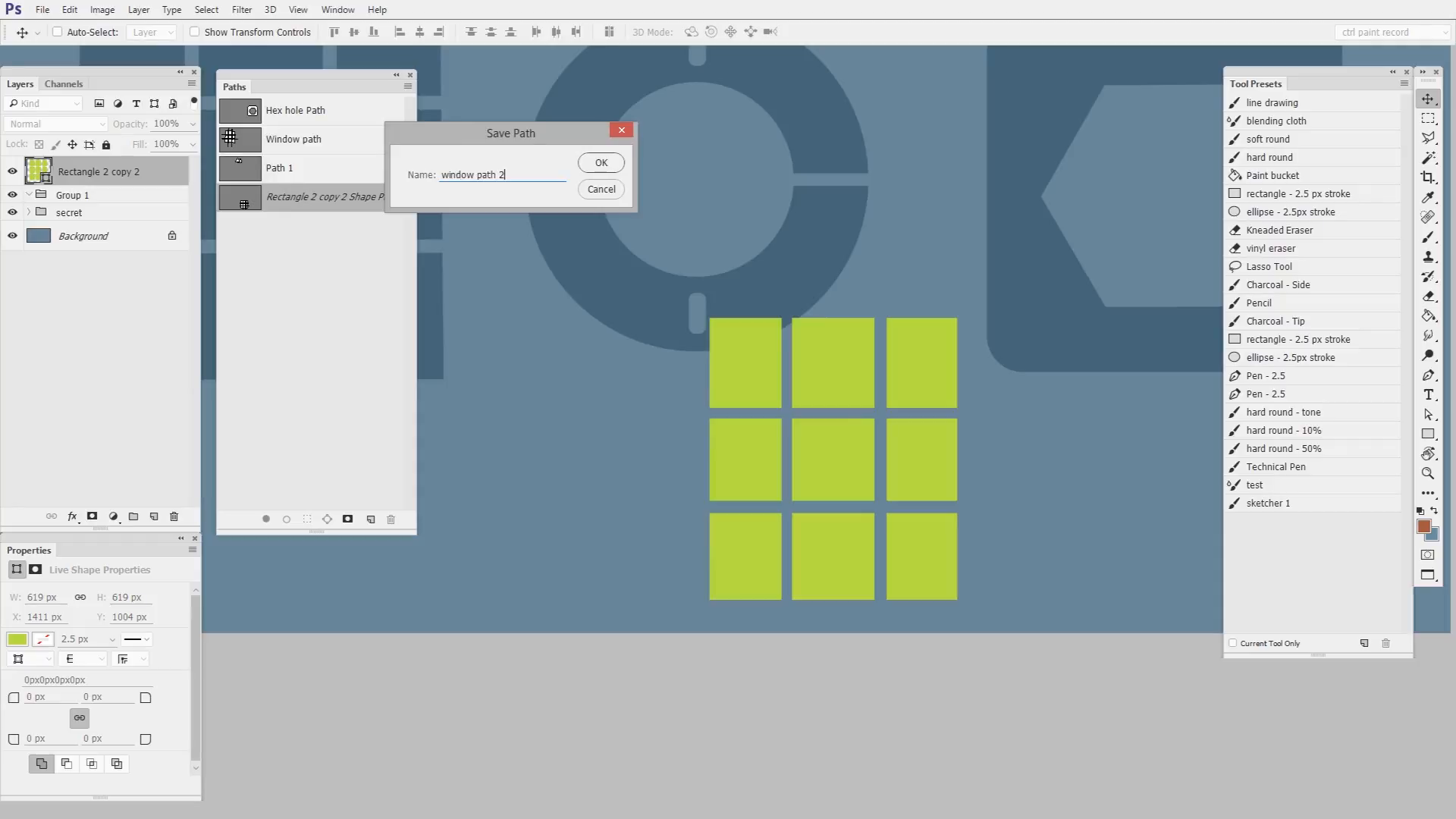
{"action": "key", "text": "Return"}
Step: Deselect the layers and hide the green nine-pane shape layer
{"action": "left_click", "coordinate": [114, 275]}
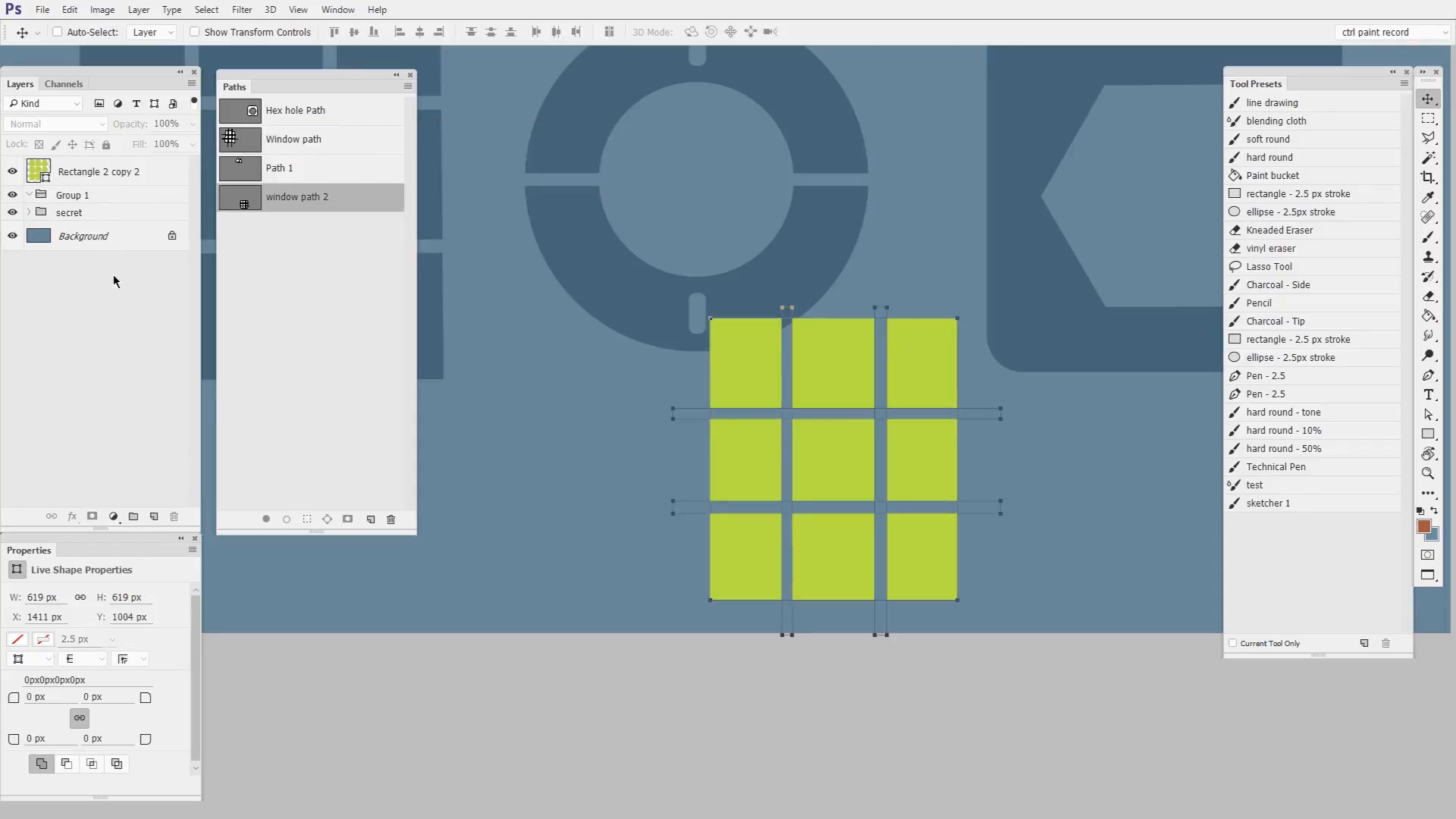
{"action": "left_click", "coordinate": [12, 171]}
{"action": "left_click_drag", "start_coordinate": [919, 447], "coordinate": [984, 428]}
{"action": "scroll", "coordinate": [520, 384], "scroll_direction": "down", "scroll_amount": 3}
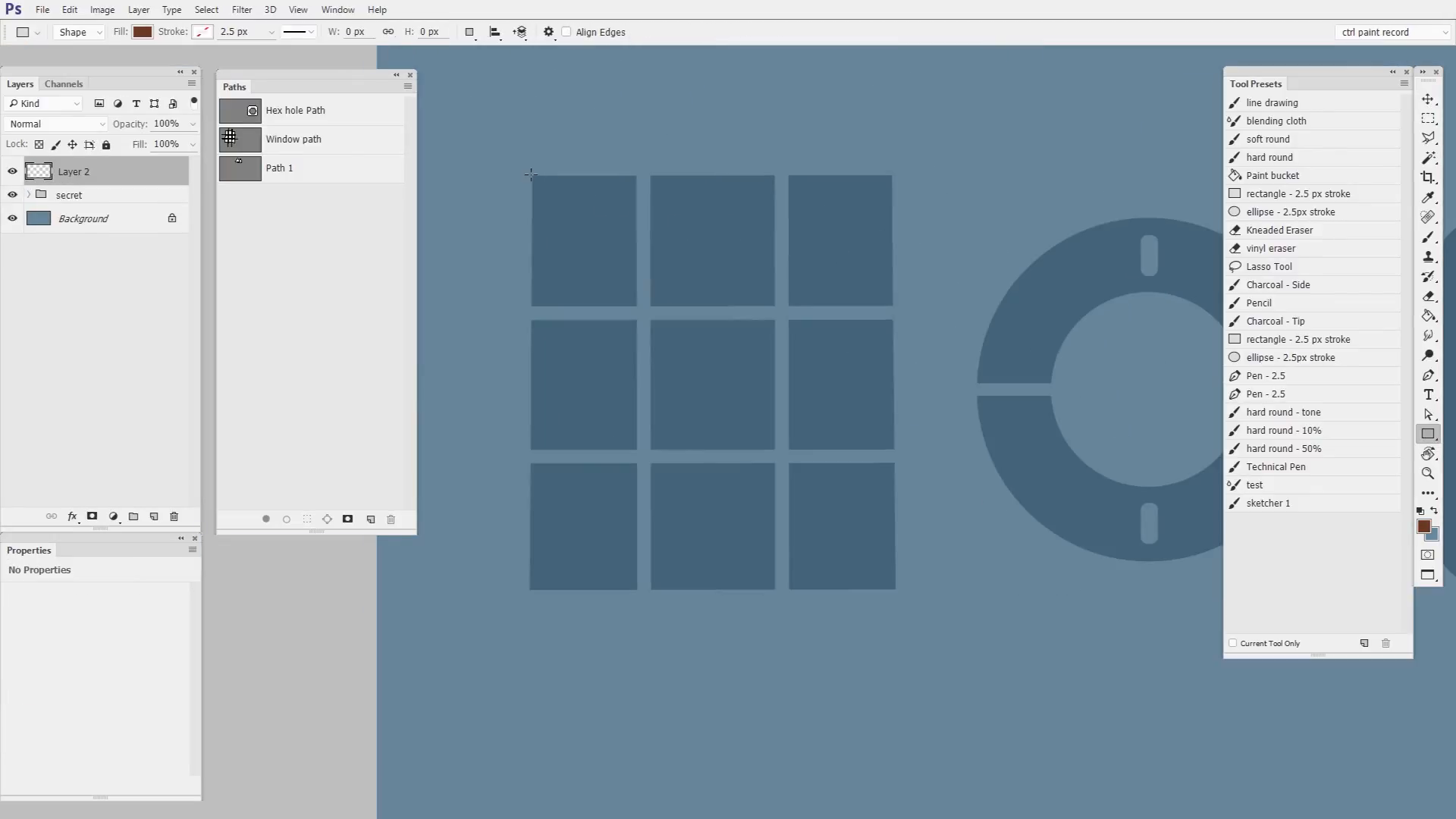
{"action": "left_click_drag", "start_coordinate": [531, 175], "coordinate": [894, 587]}
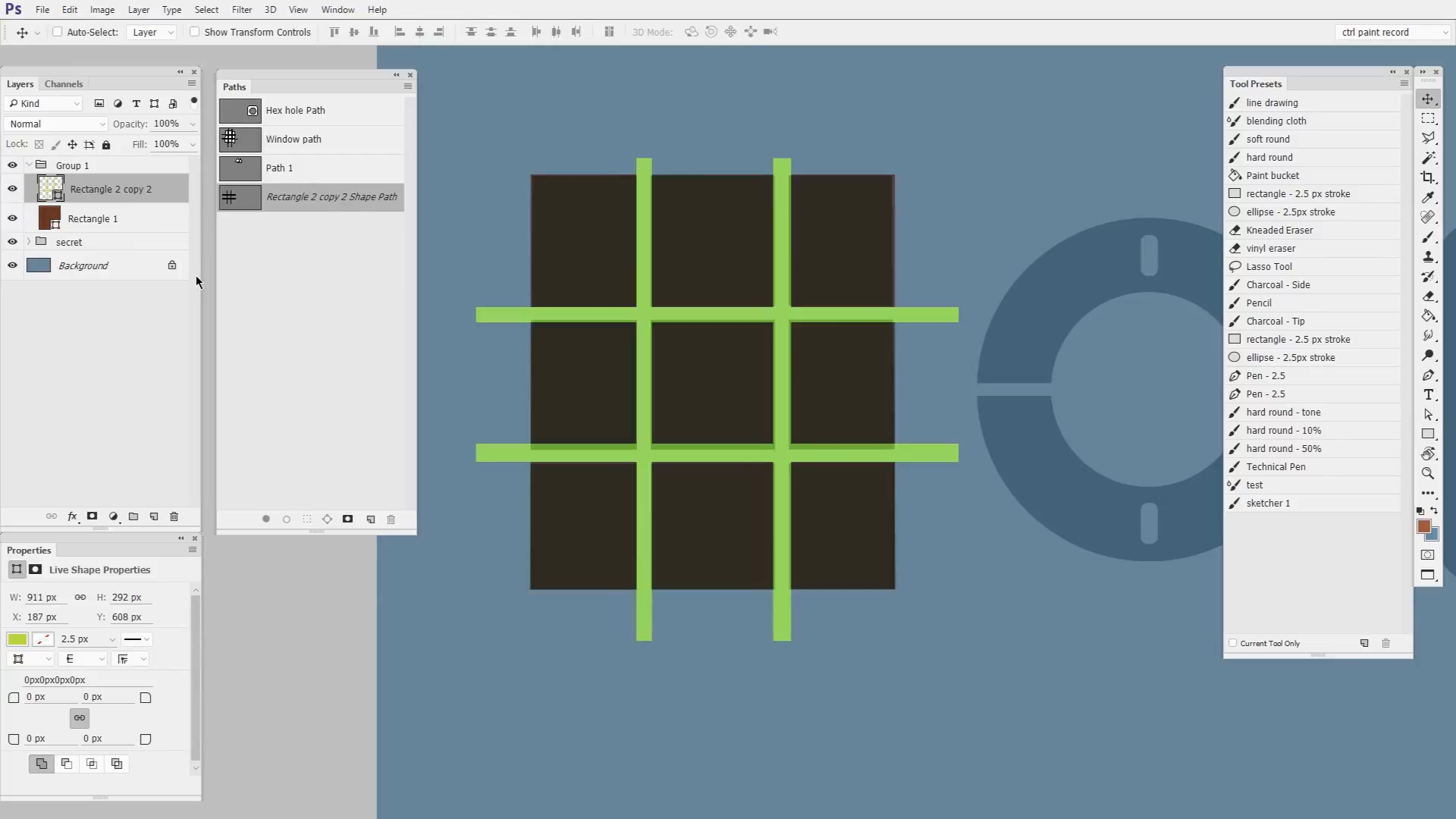
{"action": "left_click", "coordinate": [13, 189]}
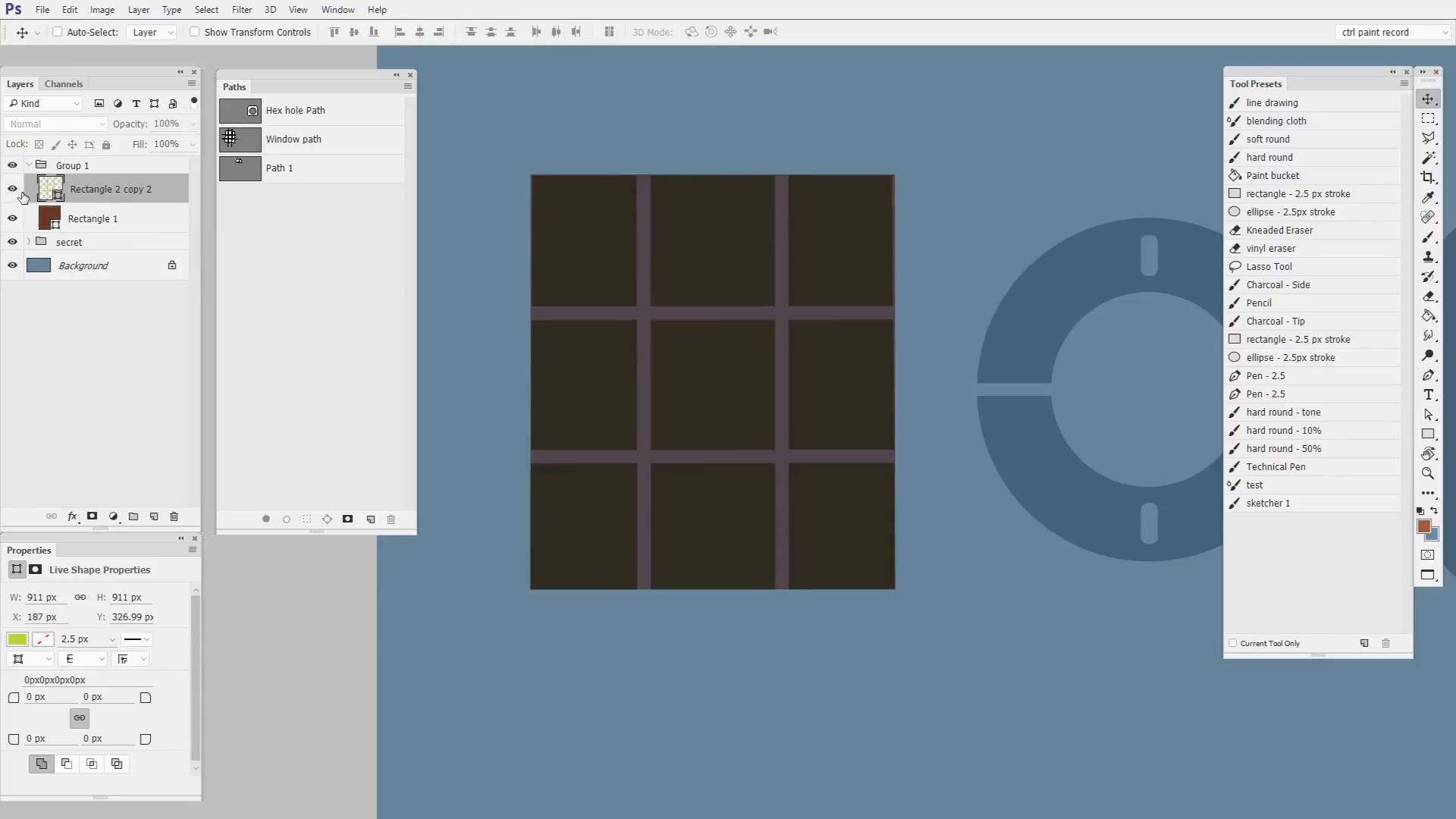
{"action": "left_click", "coordinate": [13, 190]}
{"action": "left_click", "coordinate": [12, 220]}
{"action": "left_click", "coordinate": [13, 221]}
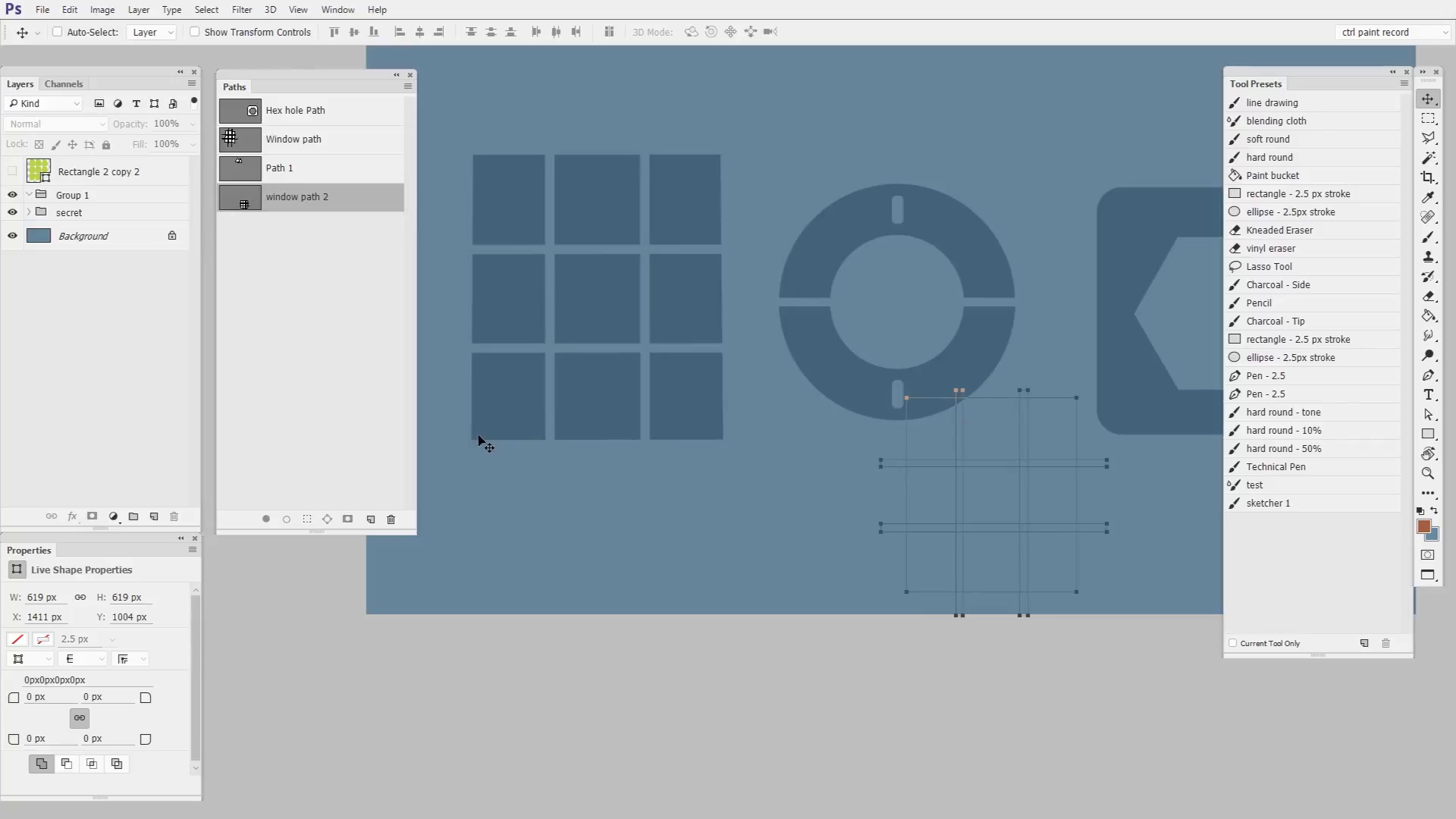
Step: Deselect the saved path and add a new layer group containing an empty layer above Group 1
{"action": "left_click", "coordinate": [367, 269]}
{"action": "left_click_drag", "start_coordinate": [962, 436], "coordinate": [825, 492]}
{"action": "key", "text": "ctrl+space"}
{"action": "left_click_drag", "start_coordinate": [796, 389], "coordinate": [815, 389]}
{"action": "left_click_drag", "start_coordinate": [805, 387], "coordinate": [883, 377]}
{"action": "left_click", "coordinate": [133, 194]}
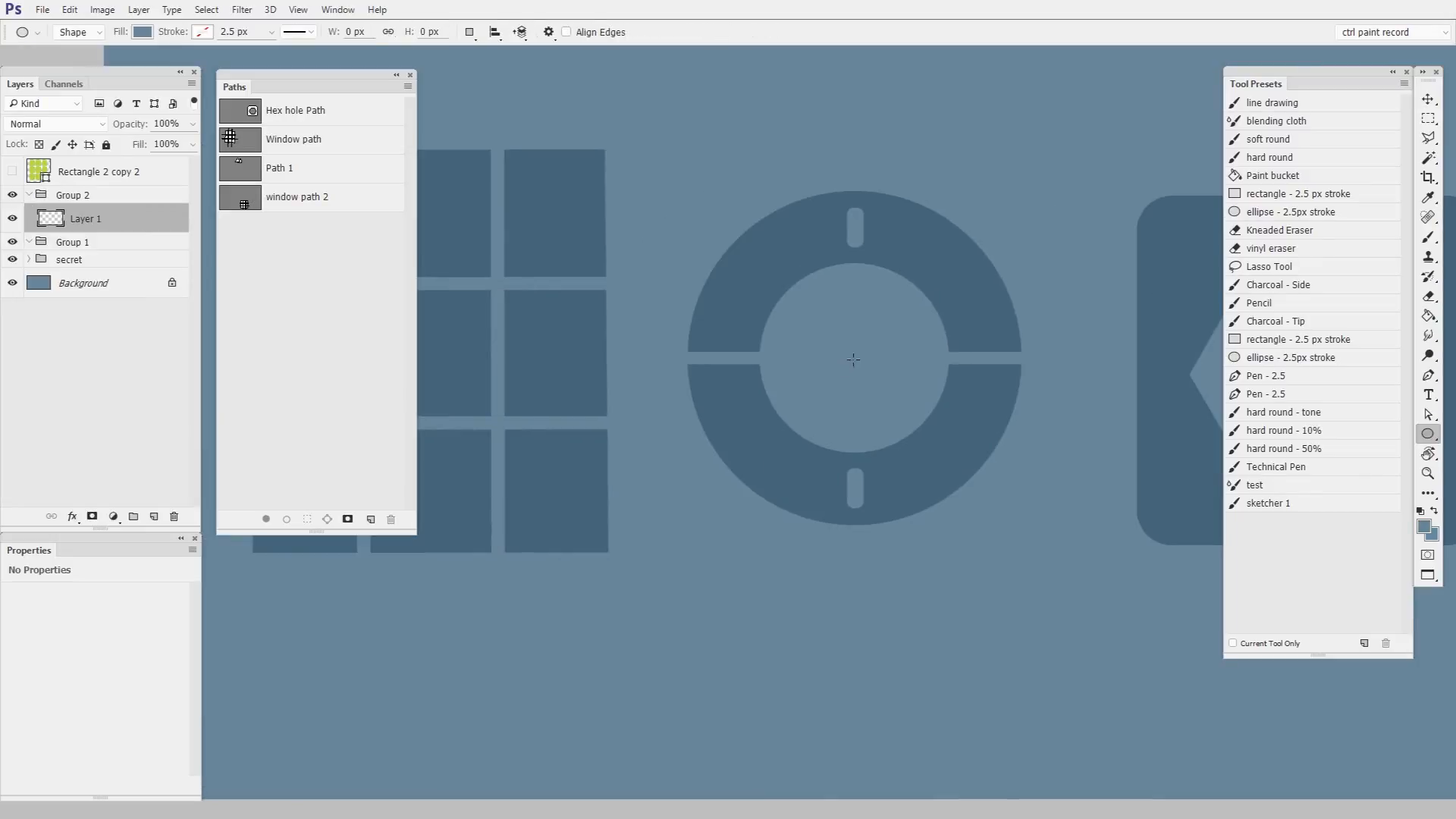
Step: Draw a blue shape-layer circle about 654 px across from the ring's centre, covering the whole ring
{"action": "left_click_drag", "start_coordinate": [854, 360], "coordinate": [1025, 192]}
{"action": "key", "text": "v"}
{"action": "key", "text": "ctrl+t"}
{"action": "key", "text": "Return"}
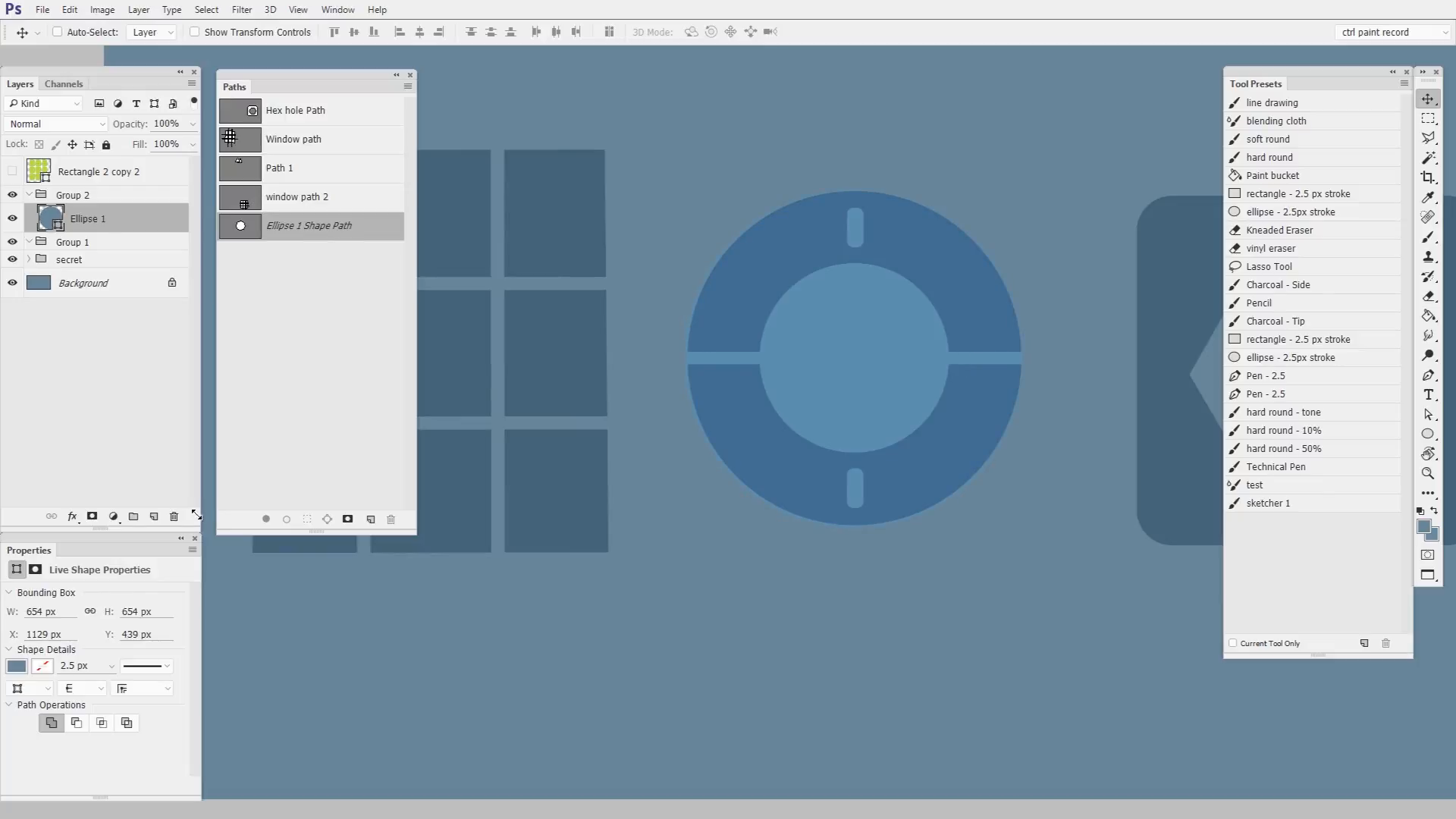
Step: Duplicate the circle layer and recolour the copy a brighter blue, #47a4c6
{"action": "left_click_drag", "start_coordinate": [86, 219], "coordinate": [154, 517]}
{"action": "double_click", "coordinate": [57, 223]}
{"action": "left_click", "coordinate": [996, 225]}
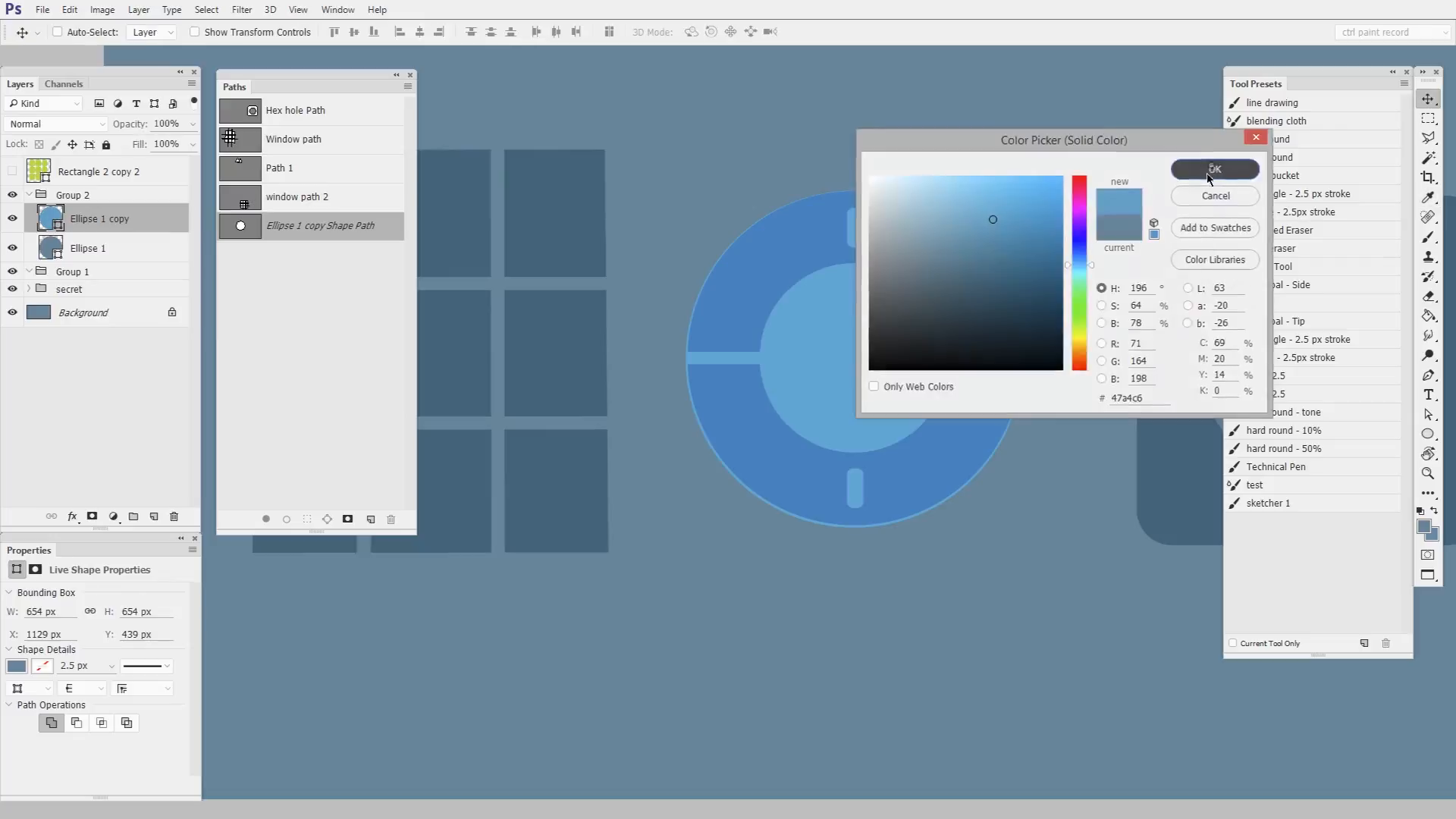
{"action": "left_click", "coordinate": [1214, 169]}
Step: Scale the bright blue circle copy about its centre to 56.27% so it matches the ring's hole
{"action": "key", "text": "ctrl+t"}
{"action": "left_click_drag", "start_coordinate": [1003, 222], "coordinate": [965, 282]}
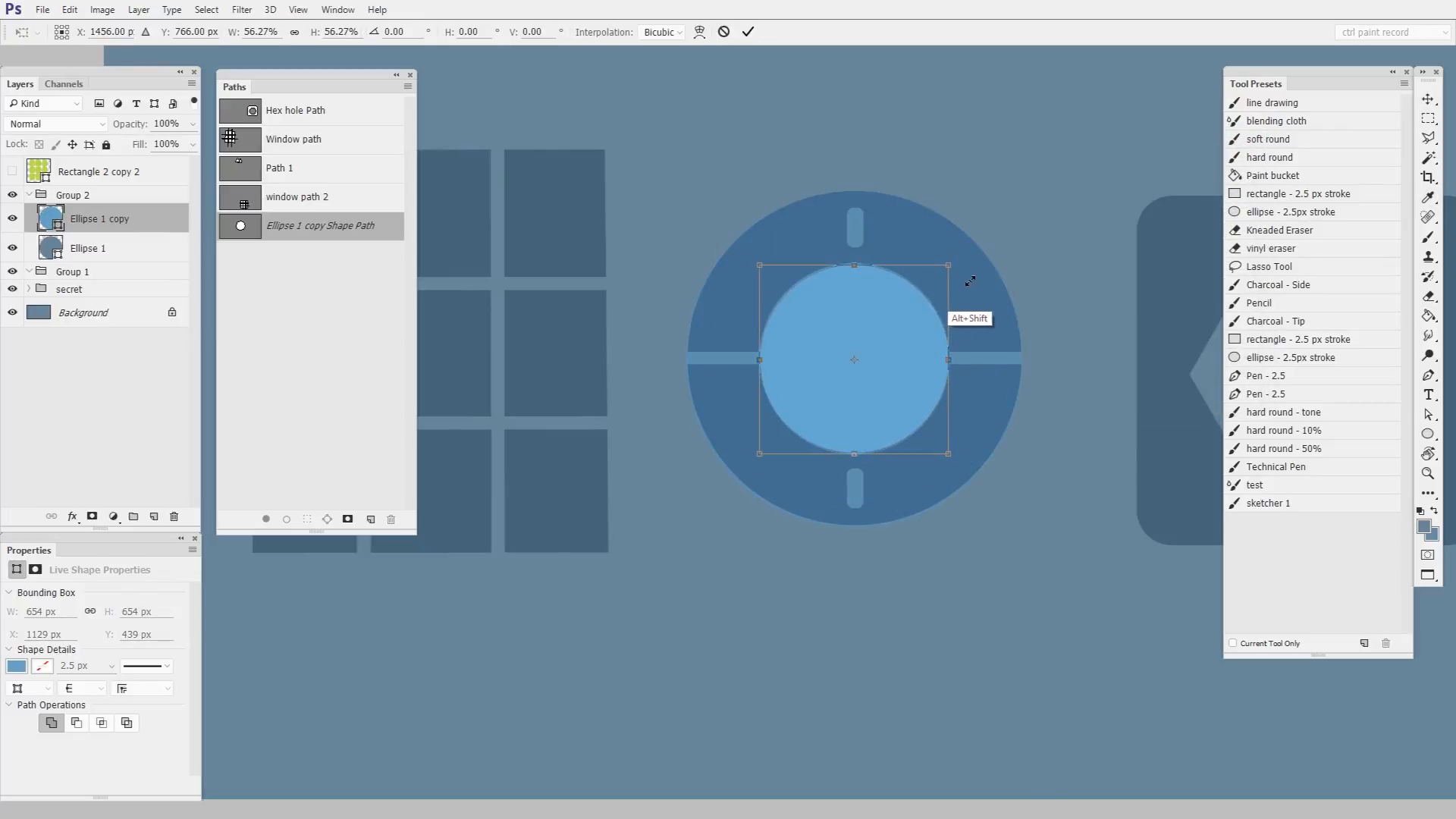
{"action": "key", "text": "Return"}
Step: Draw a thin horizontal rectangle, 820 × 25 px, on a new layer over the ring's middle gap, extending past both sides
{"action": "key", "text": "ctrl+shift+alt+n"}
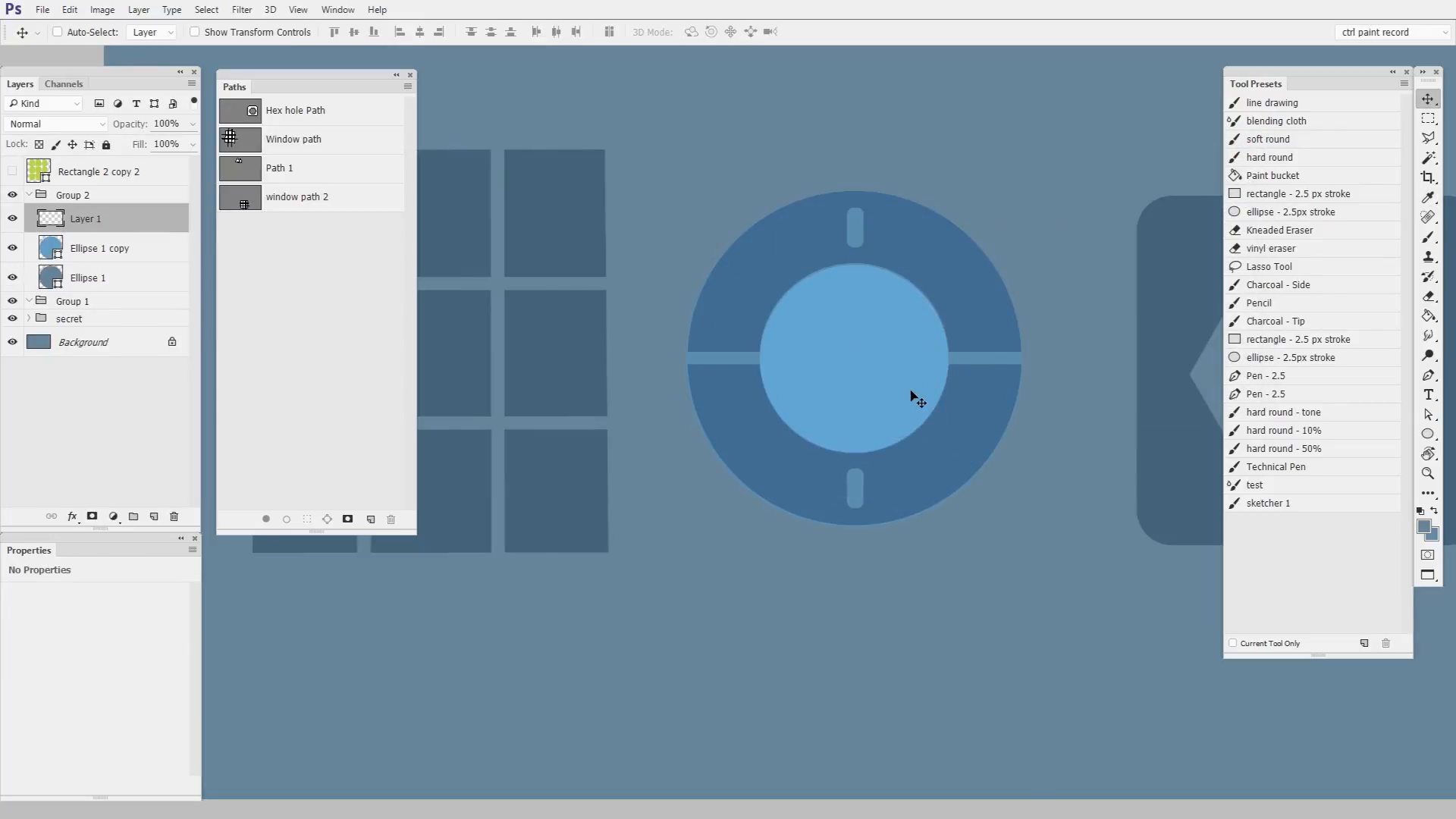
{"action": "left_click", "coordinate": [1428, 434]}
{"action": "left_click", "coordinate": [1428, 436]}
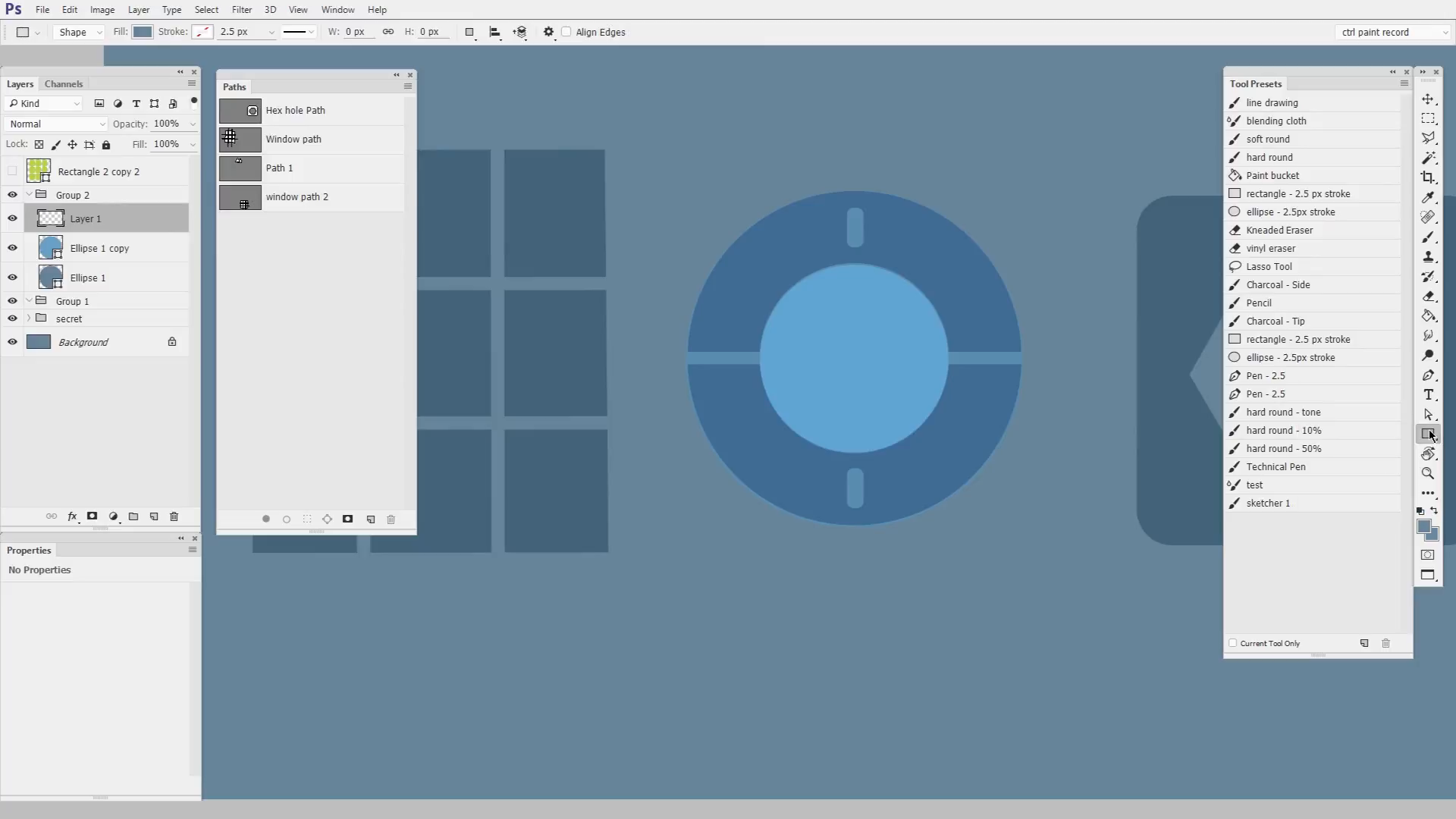
{"action": "scroll", "coordinate": [952, 380], "scroll_direction": "up", "scroll_amount": 2}
{"action": "left_click_drag", "start_coordinate": [509, 329], "coordinate": [1195, 351]}
{"action": "key", "text": "ctrl+t"}
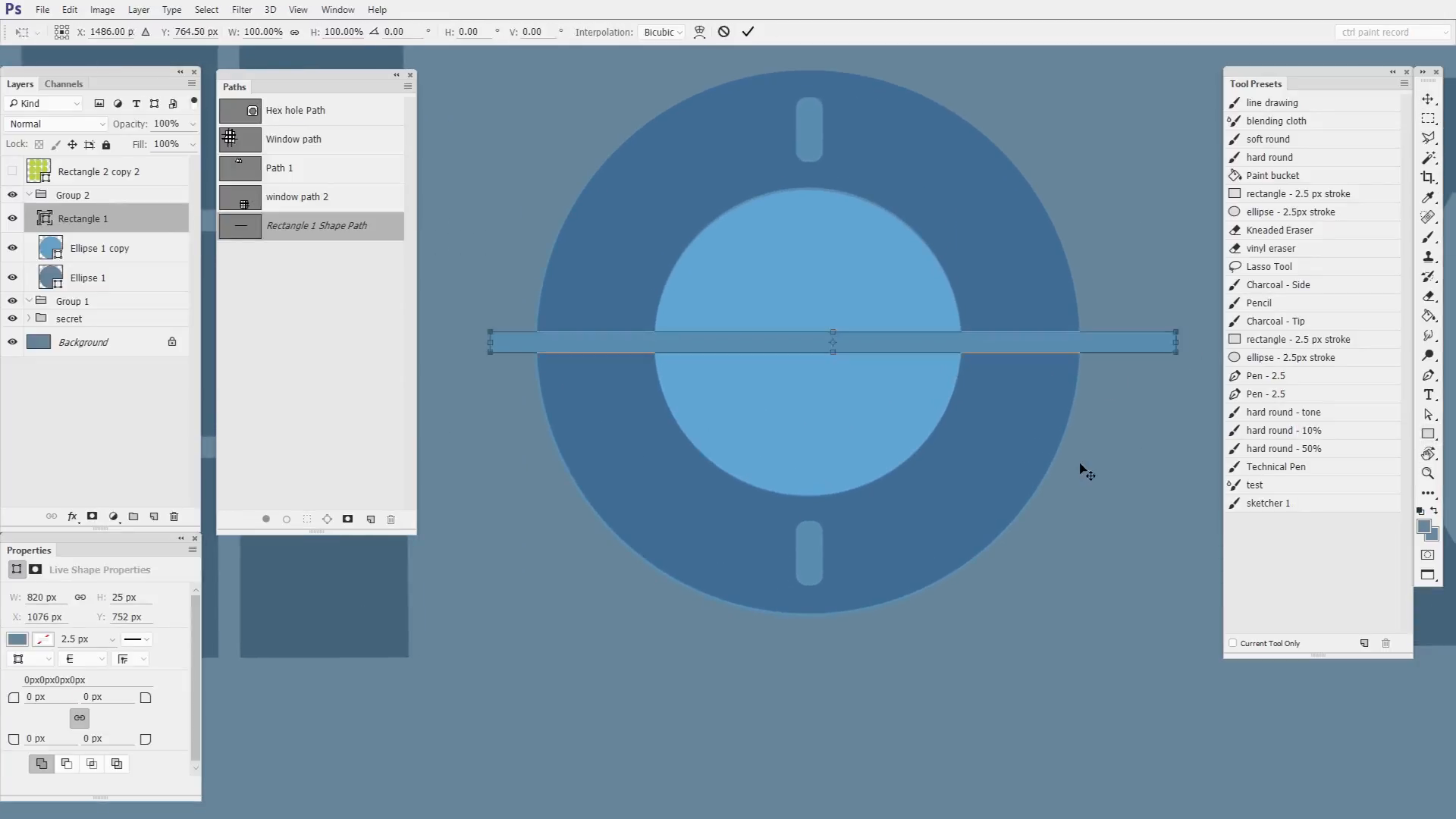
{"action": "key", "text": "Return"}
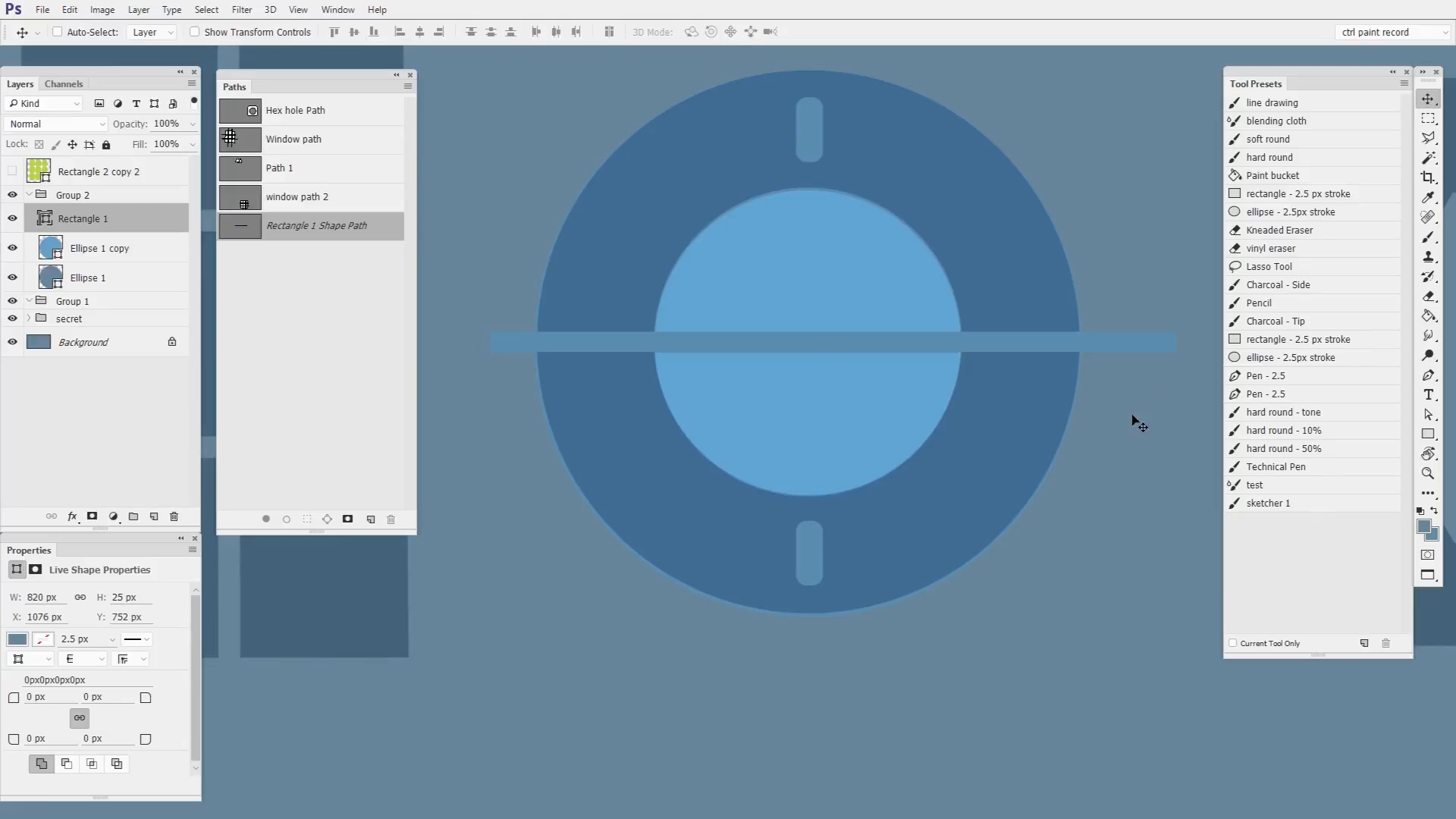
Step: Draw a light blue 37 × 80 px rectangle on a new layer over the ring's lower slot and round its corners to 9 px
{"action": "key", "text": "ctrl+shift+alt+n"}
{"action": "left_click", "coordinate": [1430, 434]}
{"action": "key", "text": "z"}
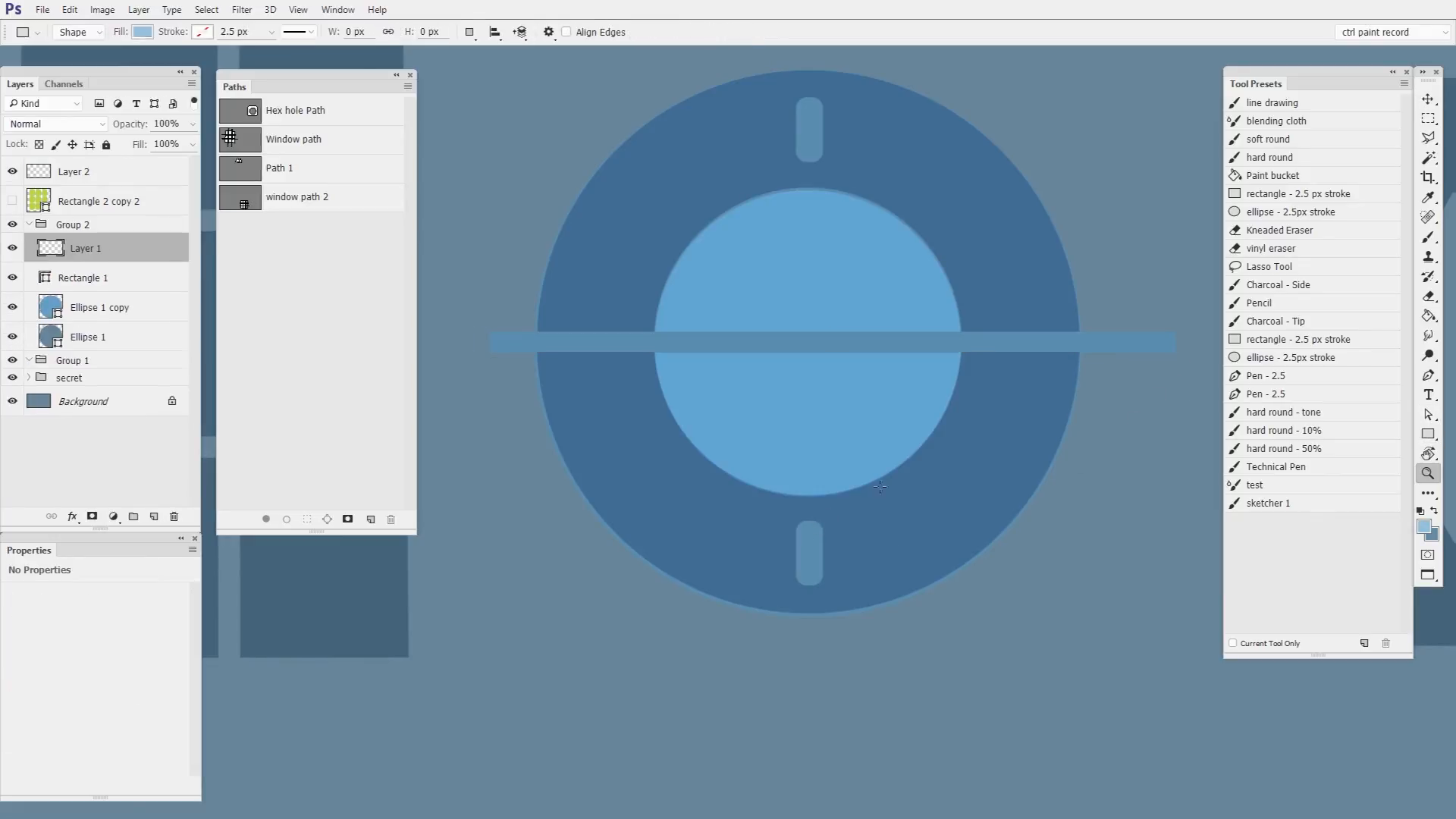
{"action": "left_click_drag", "start_coordinate": [891, 486], "coordinate": [948, 475]}
{"action": "left_click_drag", "start_coordinate": [825, 560], "coordinate": [937, 400]}
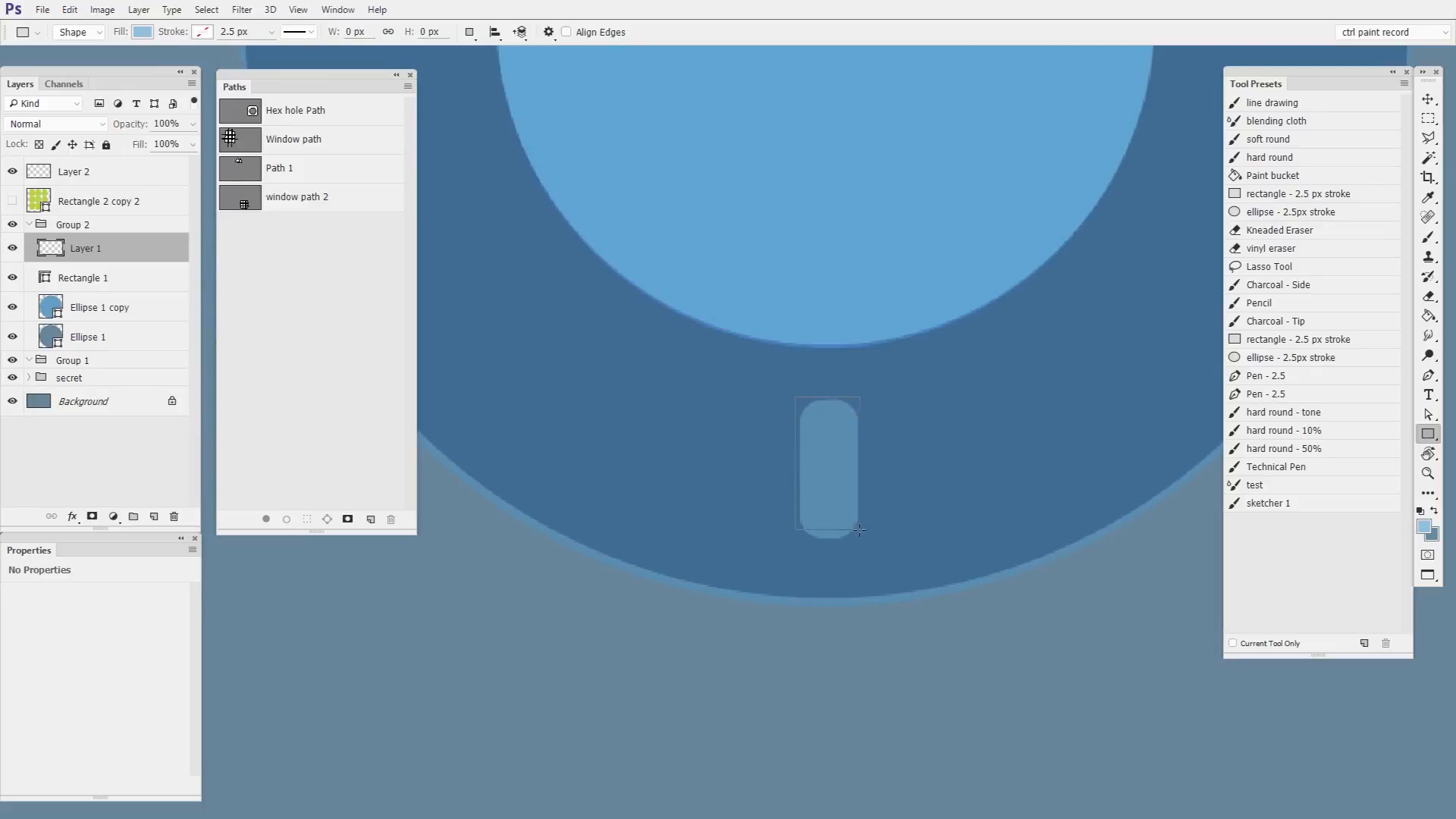
{"action": "left_click_drag", "start_coordinate": [859, 539], "coordinate": [862, 541]}
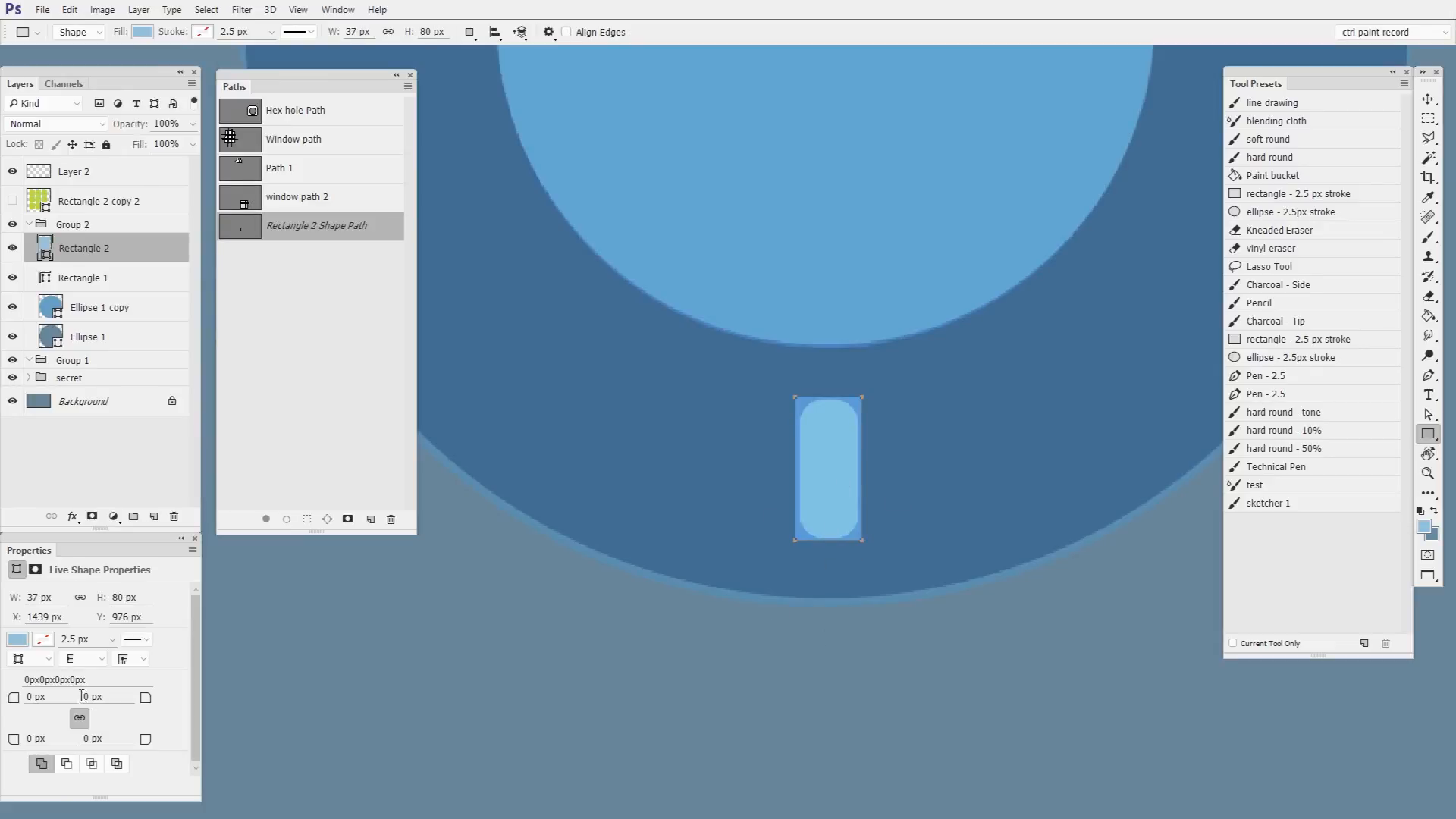
{"action": "left_click_drag", "start_coordinate": [91, 693], "coordinate": [99, 700]}
{"action": "left_click", "coordinate": [1427, 101]}
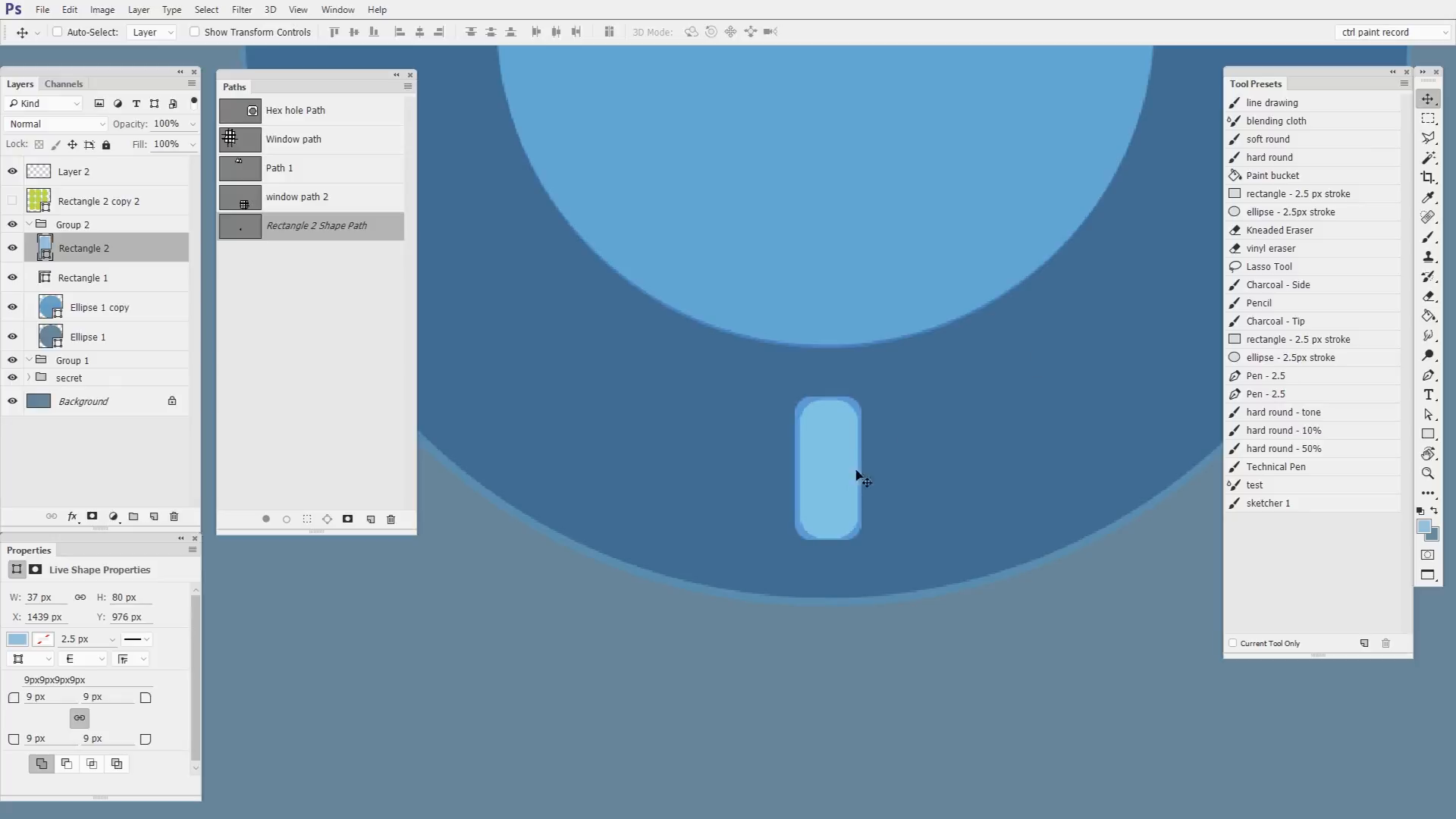
Step: Duplicate the rounded rectangle straight up so the copy covers the ring's upper slot
{"action": "left_click_drag", "start_coordinate": [945, 442], "coordinate": [884, 476]}
{"action": "left_click_drag", "start_coordinate": [904, 360], "coordinate": [910, 105], "text": "alt"}
{"action": "left_click_drag", "start_coordinate": [948, 230], "coordinate": [920, 356]}
{"action": "scroll", "coordinate": [952, 387], "scroll_direction": "down", "scroll_amount": 3}
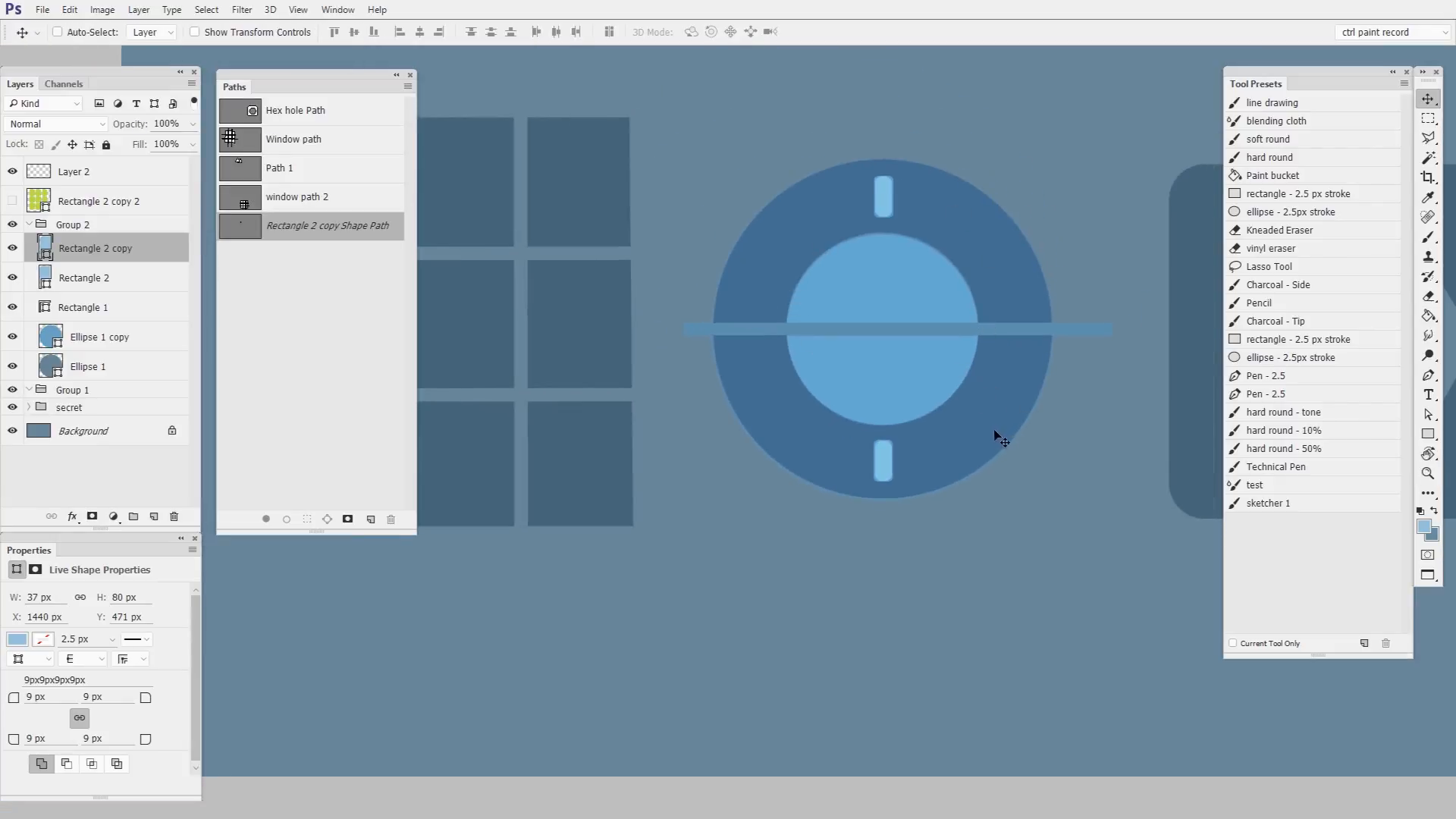
Step: Merge the inner circle, horizontal bar and both rounded rectangles into a single shape layer, leaving the large circle separate
{"action": "left_click", "coordinate": [110, 336], "text": "shift"}
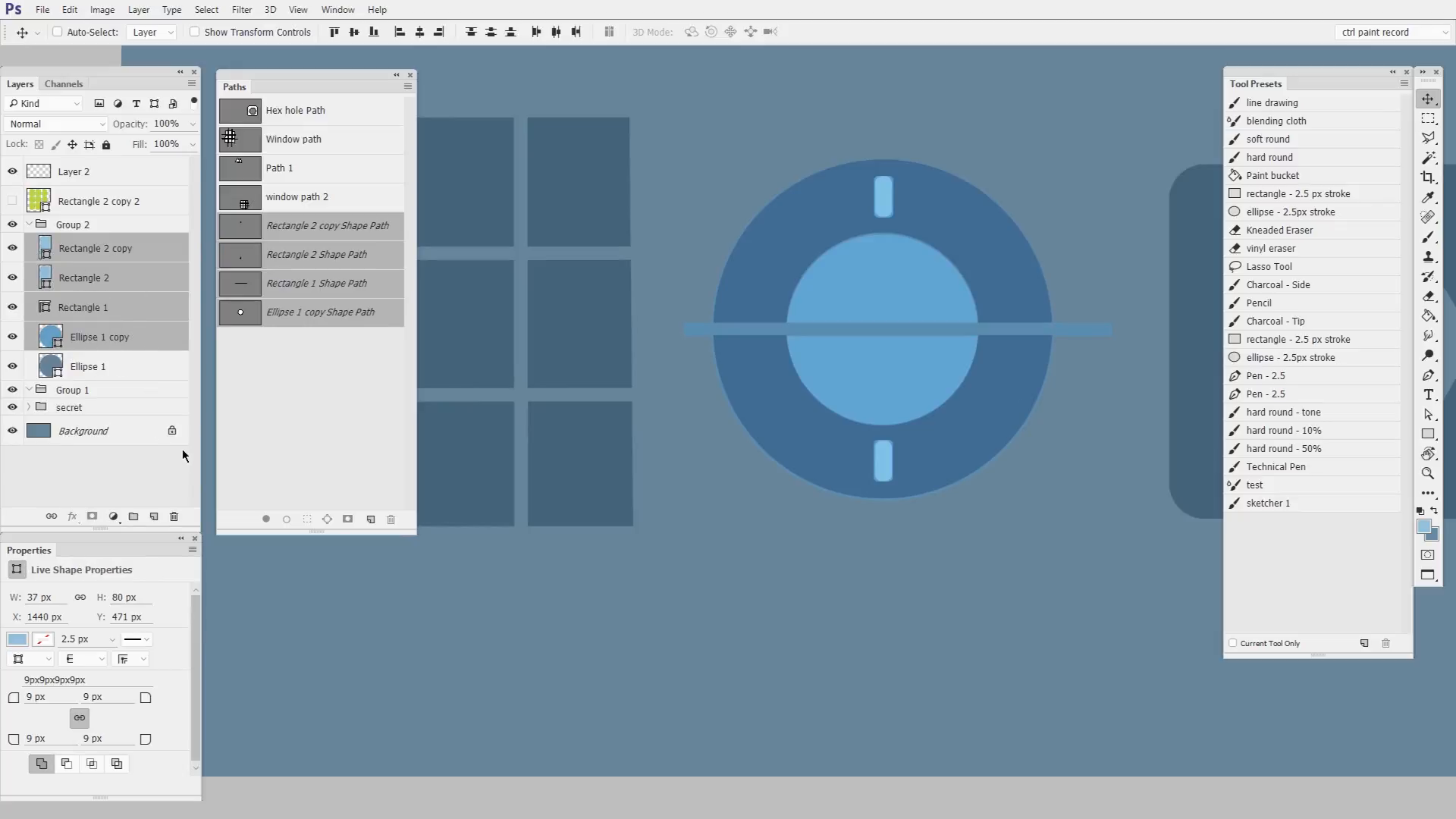
{"action": "key", "text": "ctrl+e"}
{"action": "left_click_drag", "start_coordinate": [1067, 458], "coordinate": [1058, 403]}
{"action": "key", "text": "ctrl+z"}
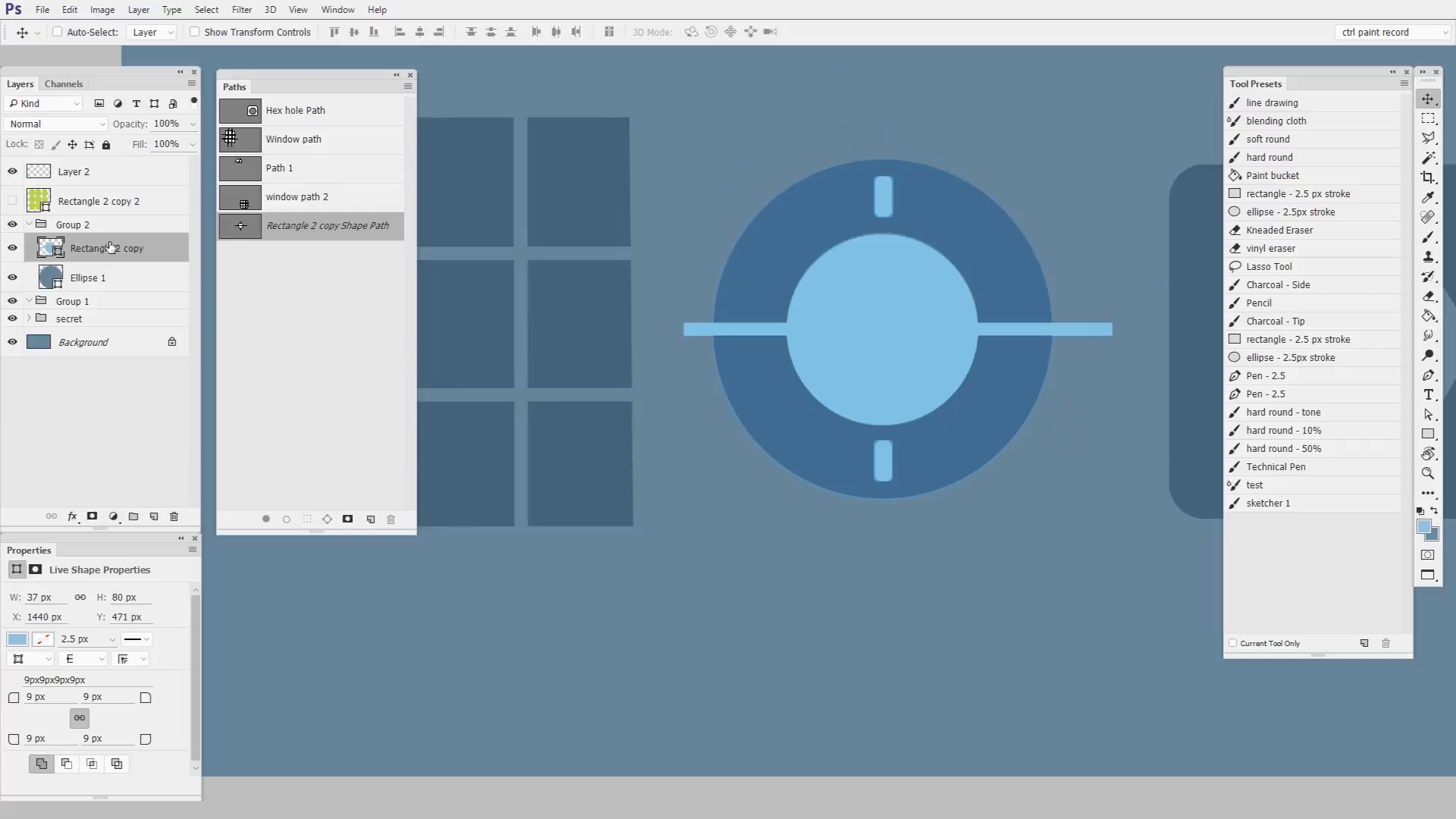
Step: Subtract the merged front shape from the large Ellipse 1 circle to cut out the hole, gap and slots
{"action": "left_click", "coordinate": [97, 281]}
{"action": "left_click", "coordinate": [114, 248], "text": "shift"}
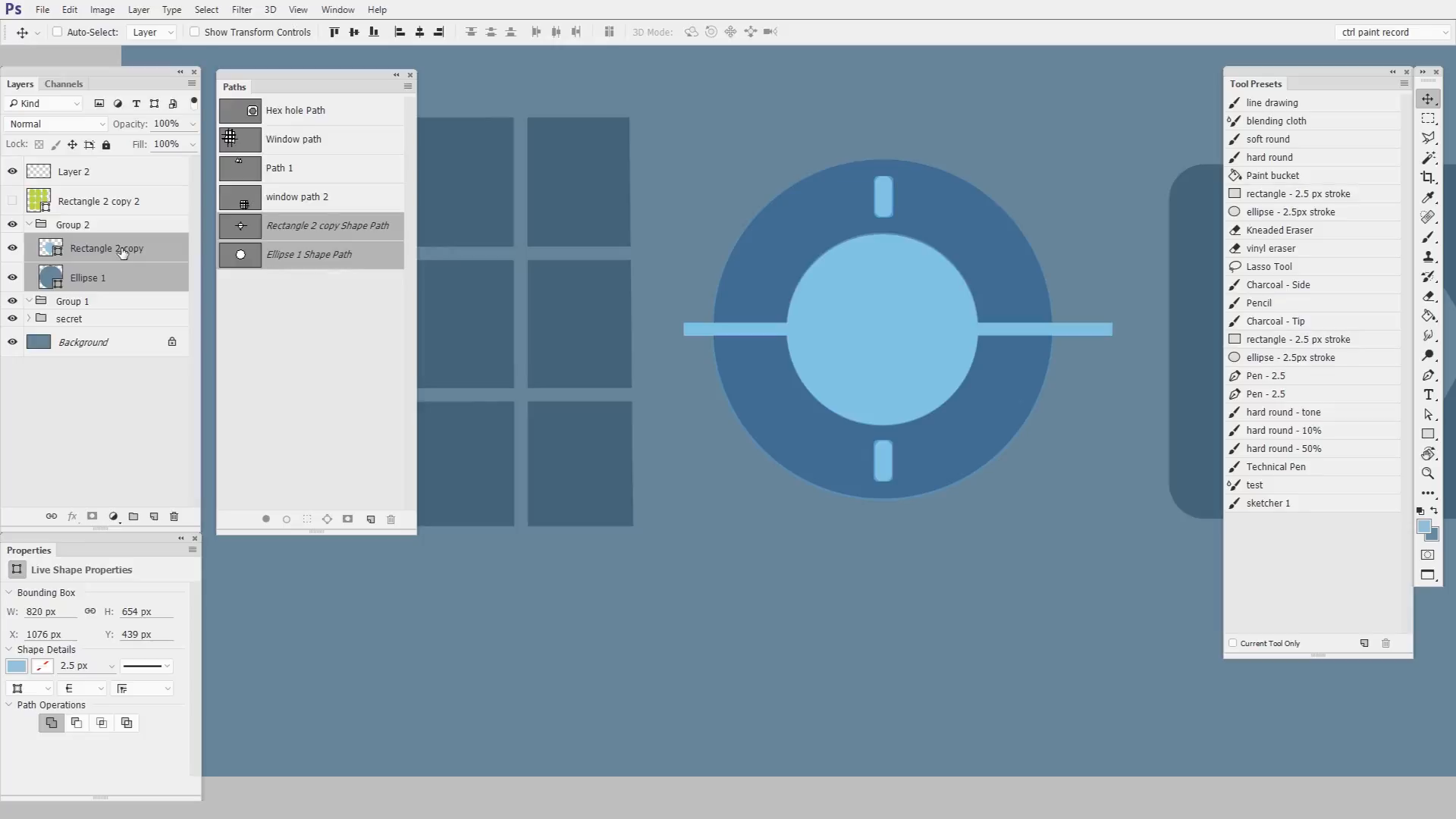
{"action": "left_click", "coordinate": [139, 9]}
{"action": "mouse_move", "coordinate": [155, 27]}
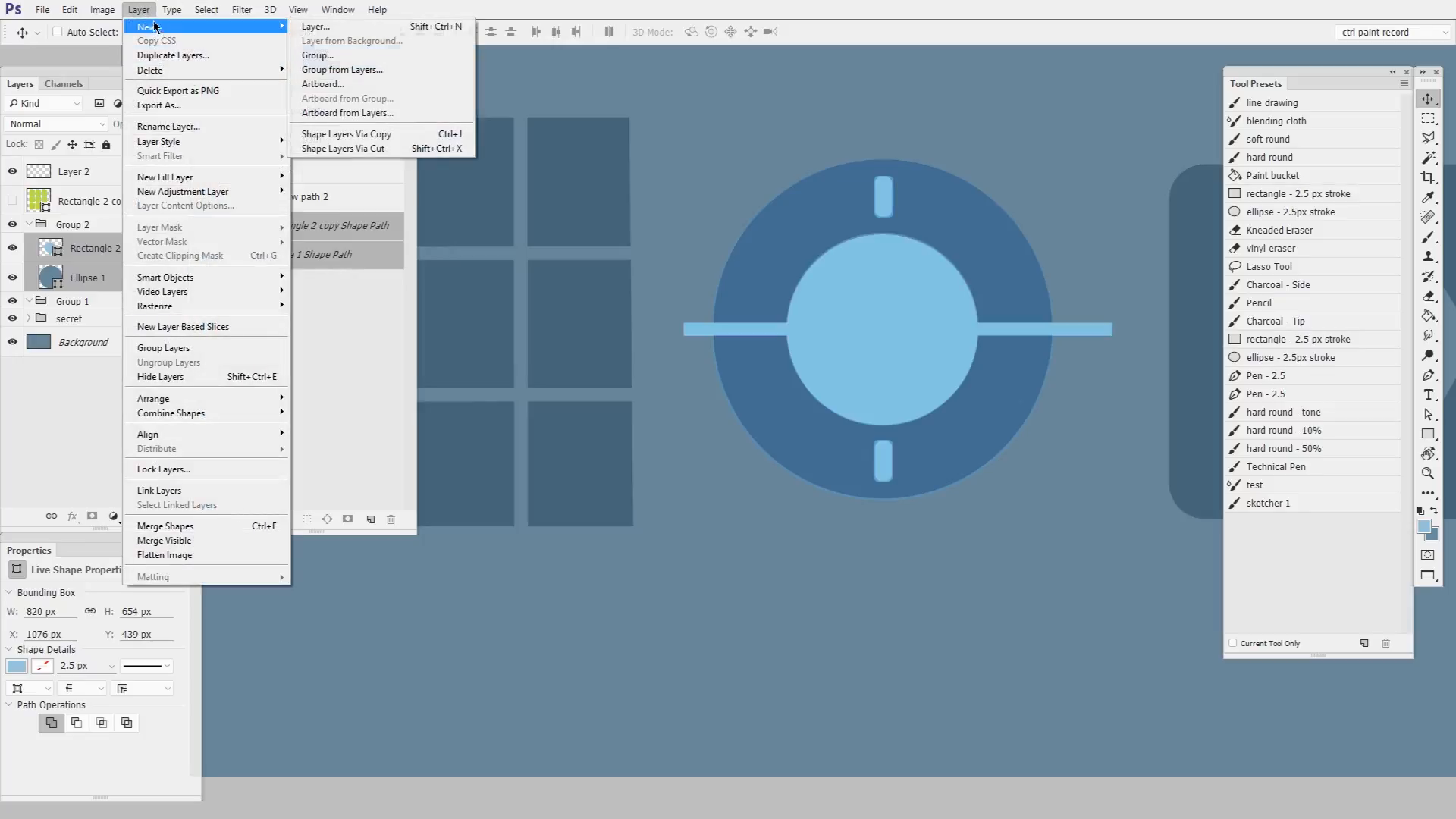
{"action": "mouse_move", "coordinate": [275, 413]}
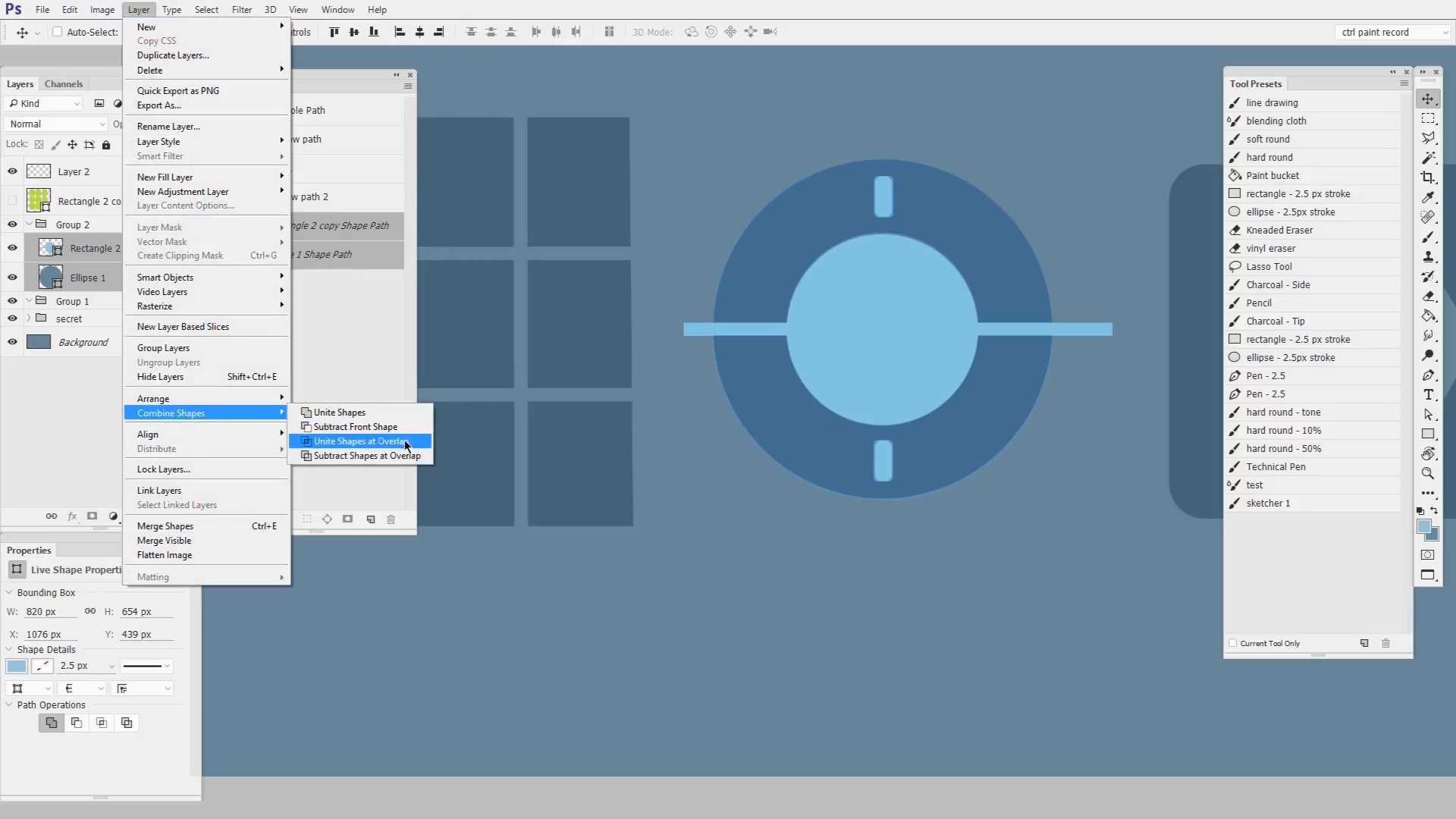
{"action": "left_click", "coordinate": [357, 427]}
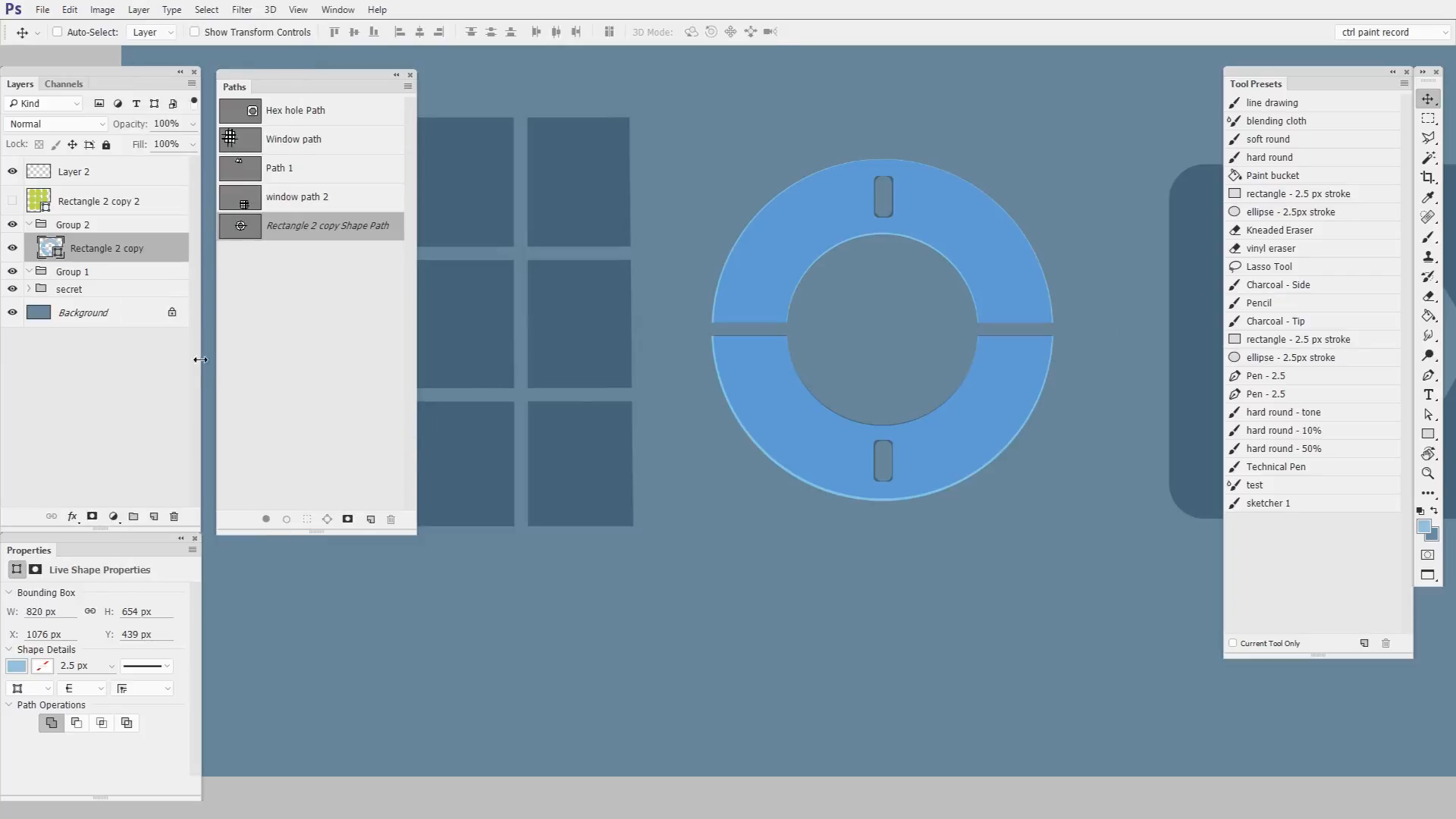
Step: Scale the finished ring shape down to about 698 × 557 px and move it below and right of the original ring
{"action": "left_click_drag", "start_coordinate": [1081, 379], "coordinate": [1052, 493]}
{"action": "key", "text": "z"}
{"action": "key", "text": "ctrl+t"}
{"action": "left_click_drag", "start_coordinate": [1114, 302], "coordinate": [1079, 323]}
{"action": "left_click_drag", "start_coordinate": [976, 493], "coordinate": [953, 505]}
{"action": "key", "text": "Return"}
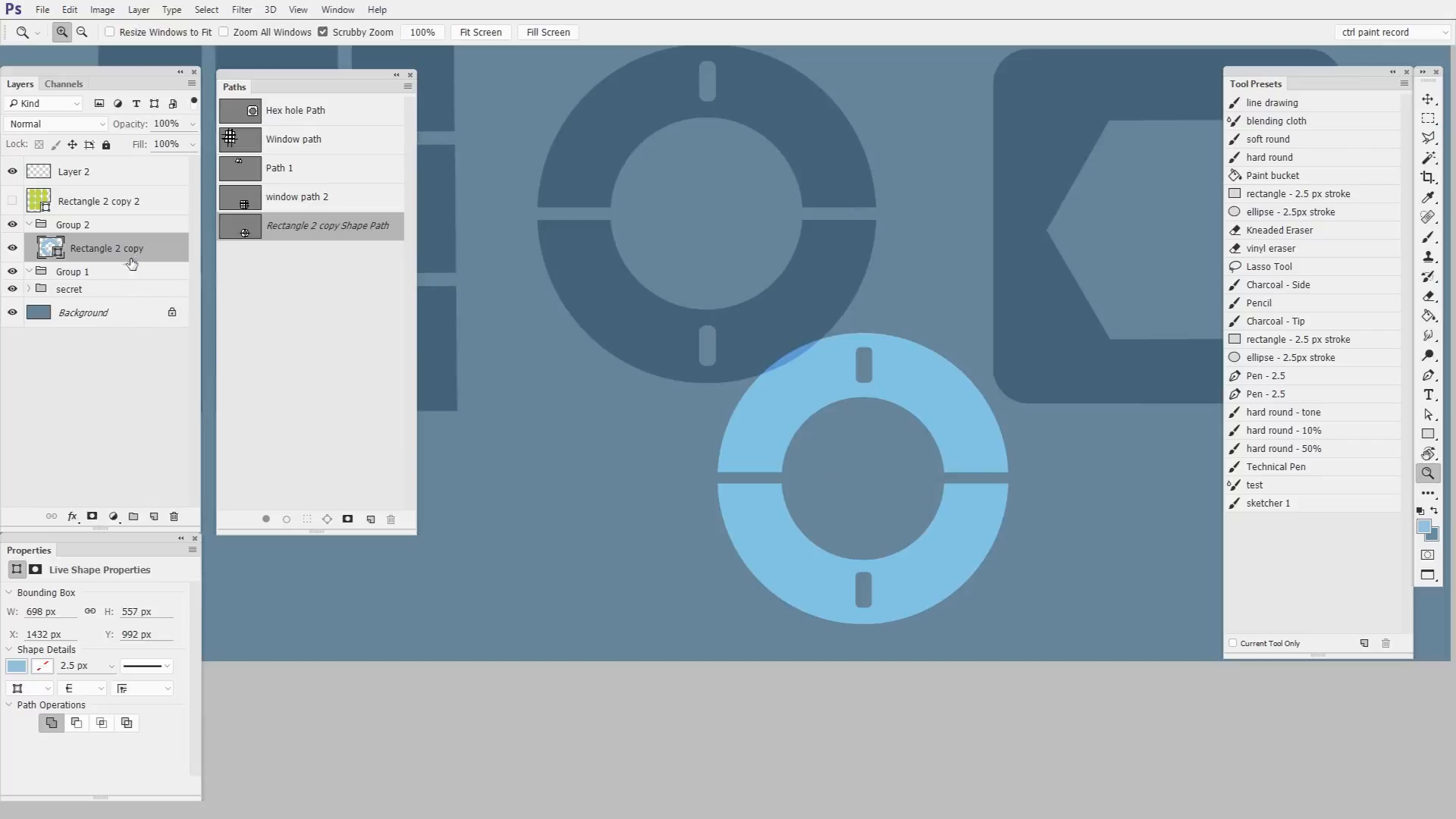
Step: Open the naming dialog for saving the ring's shape path, cancel it, and delete the Rectangle 2 copy layer
{"action": "double_click", "coordinate": [333, 229]}
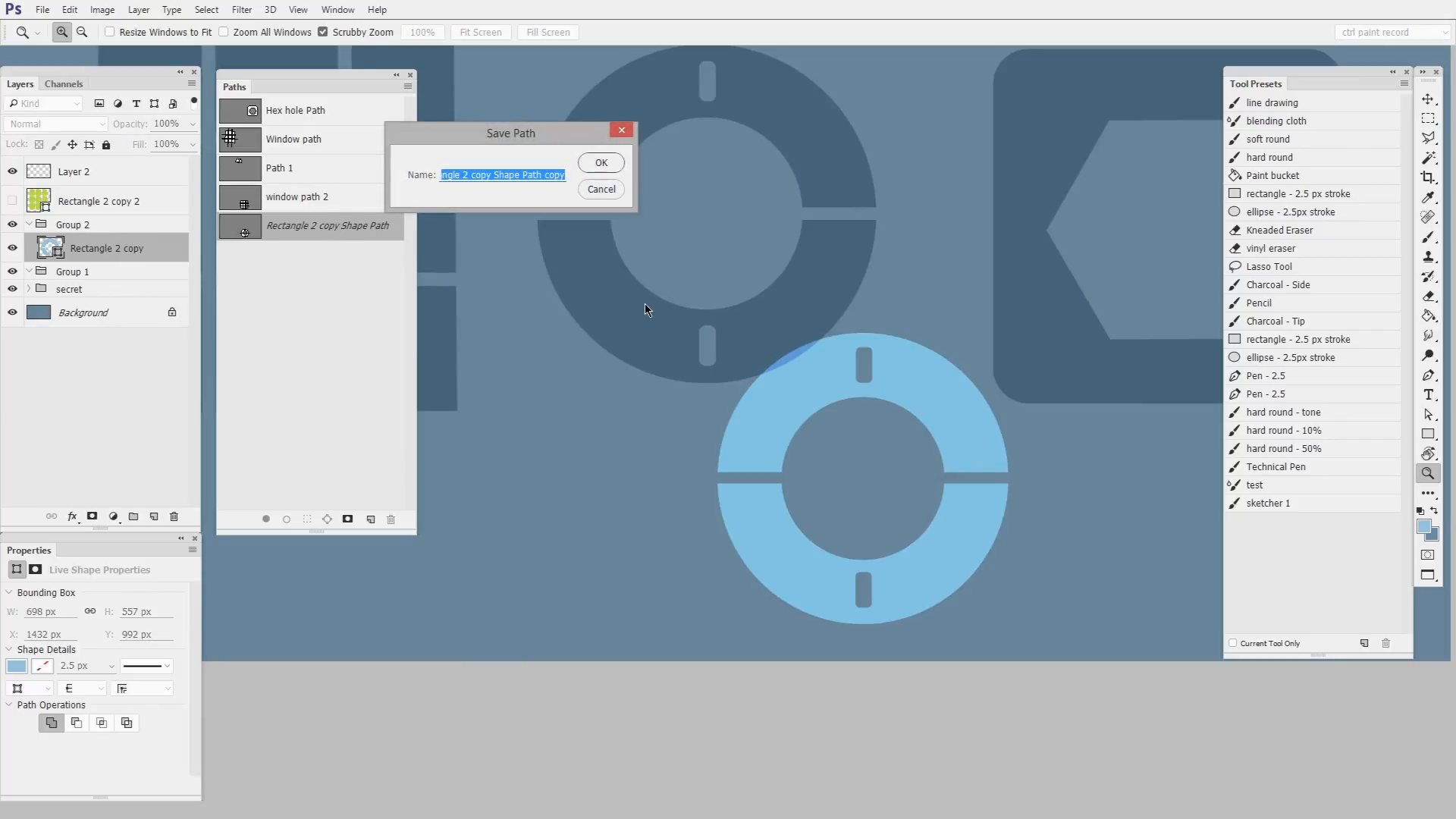
{"action": "left_click", "coordinate": [598, 184]}
{"action": "left_click_drag", "start_coordinate": [1006, 471], "coordinate": [758, 504]}
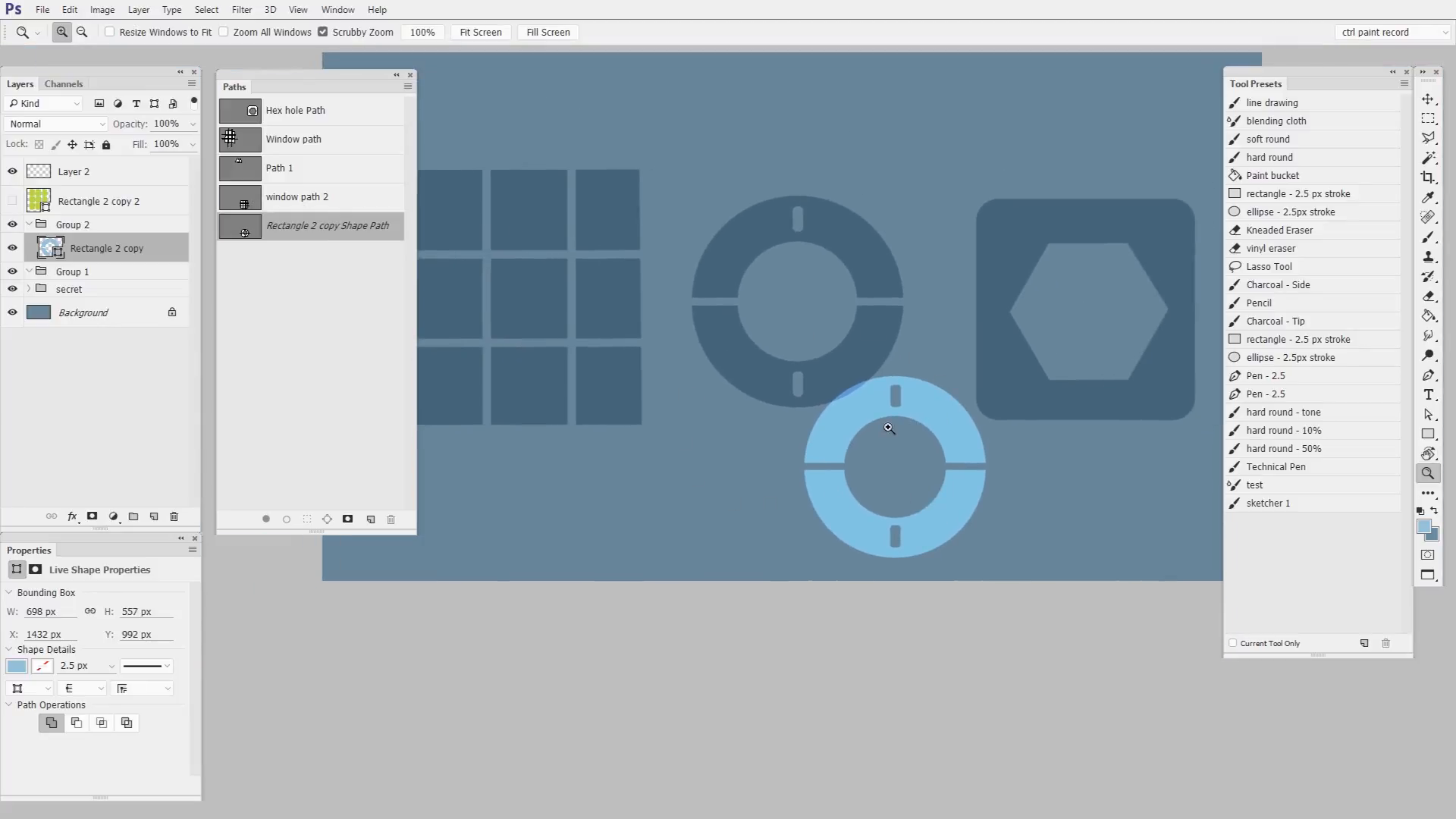
{"action": "left_click_drag", "start_coordinate": [138, 255], "coordinate": [174, 516]}
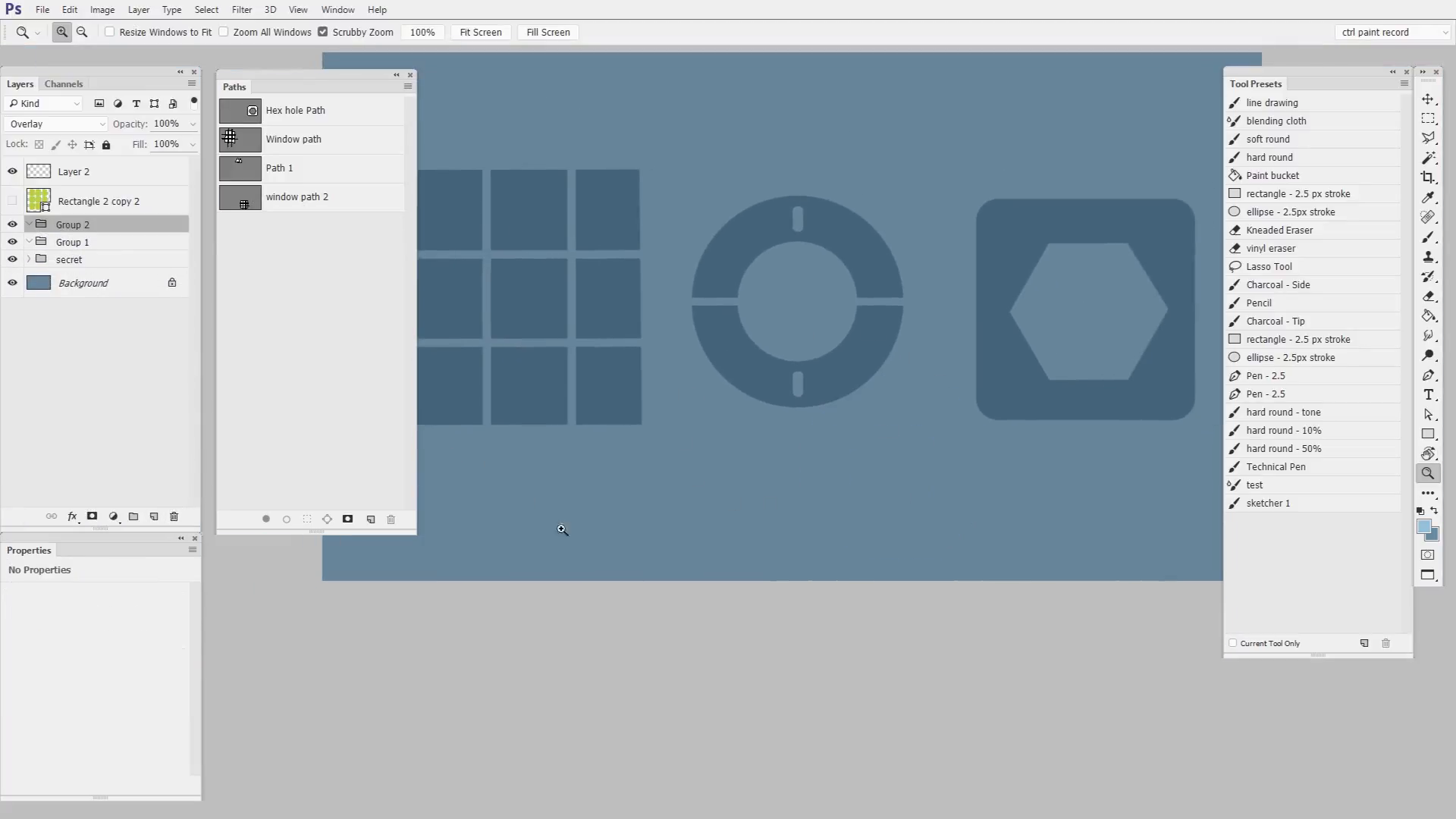